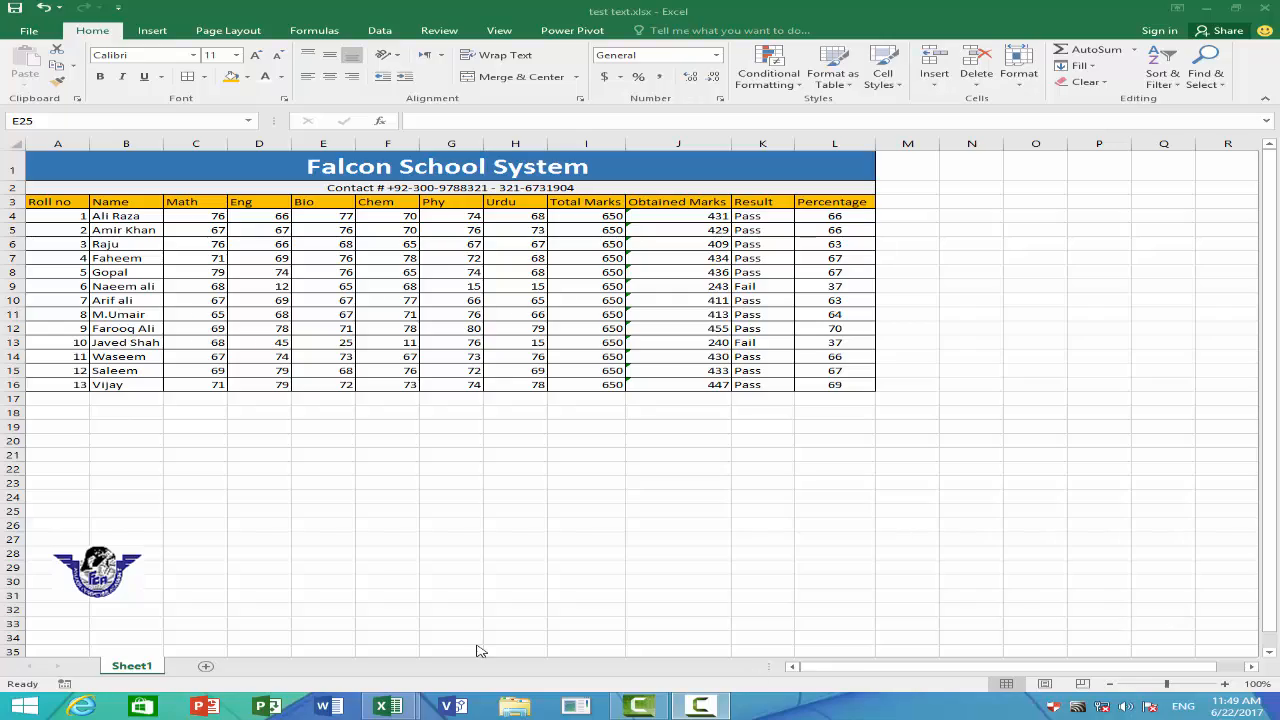
# - Copy the title, contact and column heading rows A1:L3 and paste them at A22 below the marks table
pyautogui.click(270, 175)
pyautogui.moveTo(271, 176); pyautogui.dragTo(271, 199)
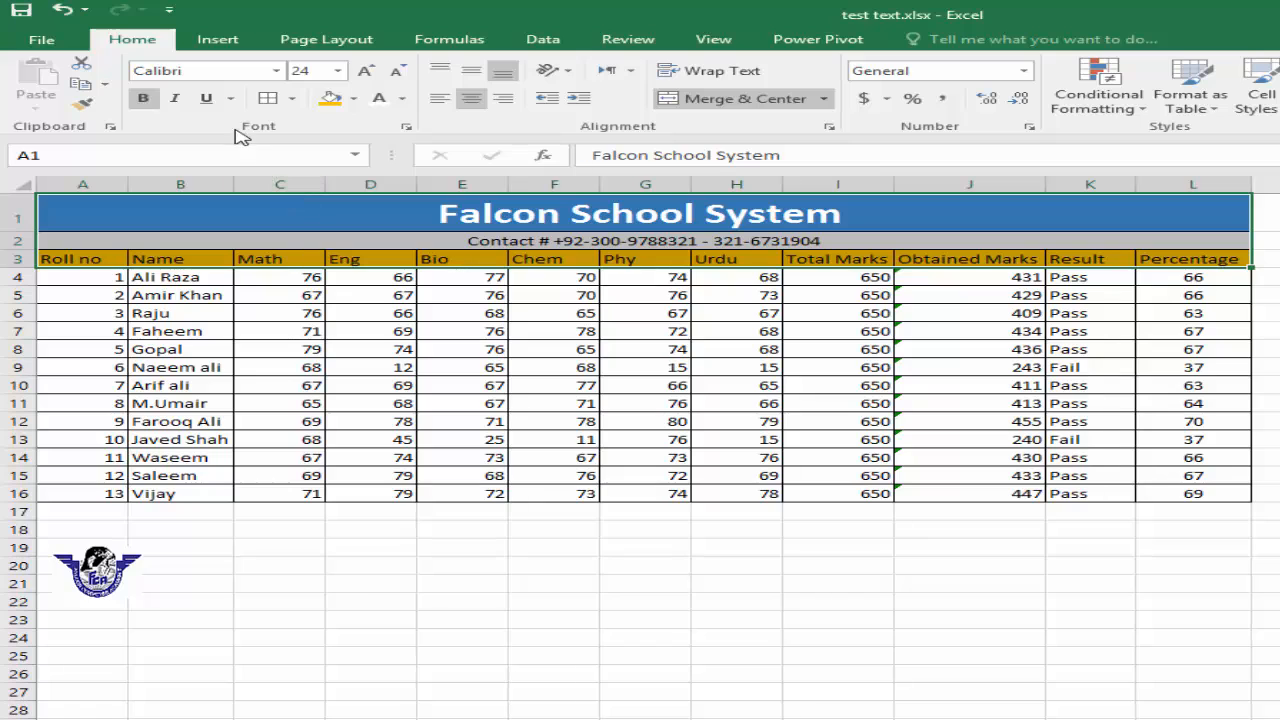
pyautogui.click(80, 84)
pyautogui.click(77, 601)
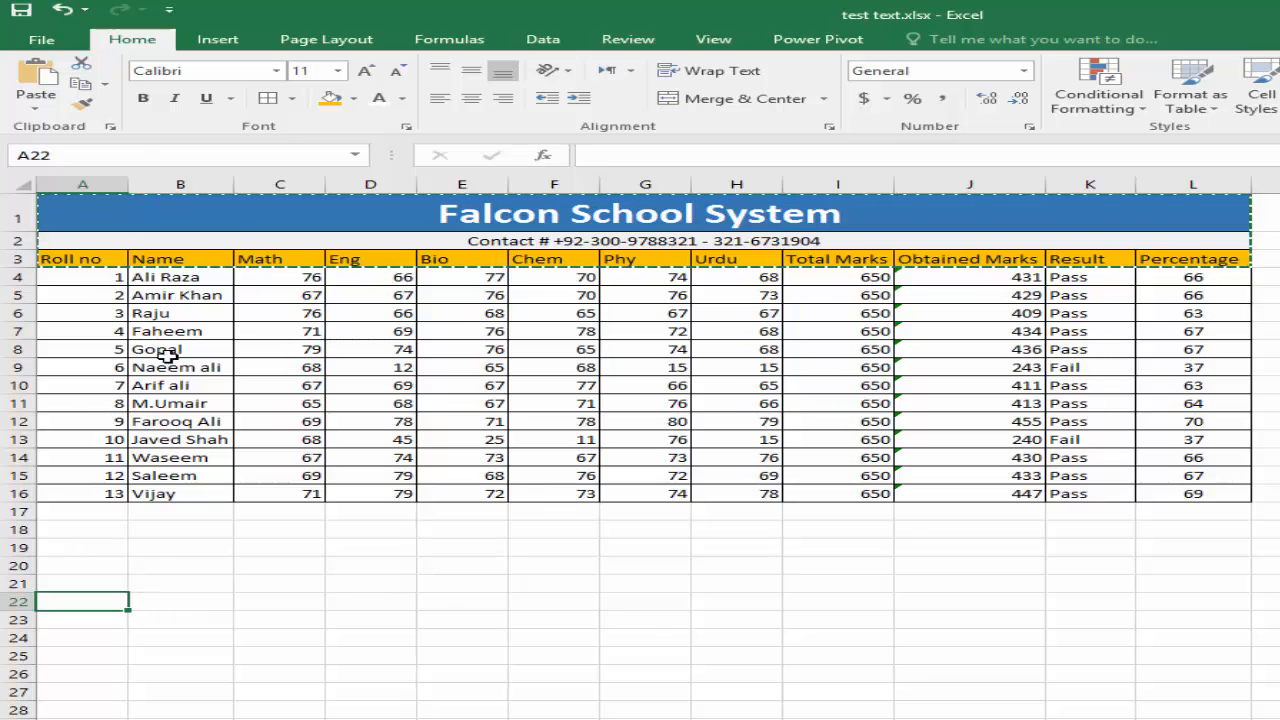
pyautogui.click(42, 80)
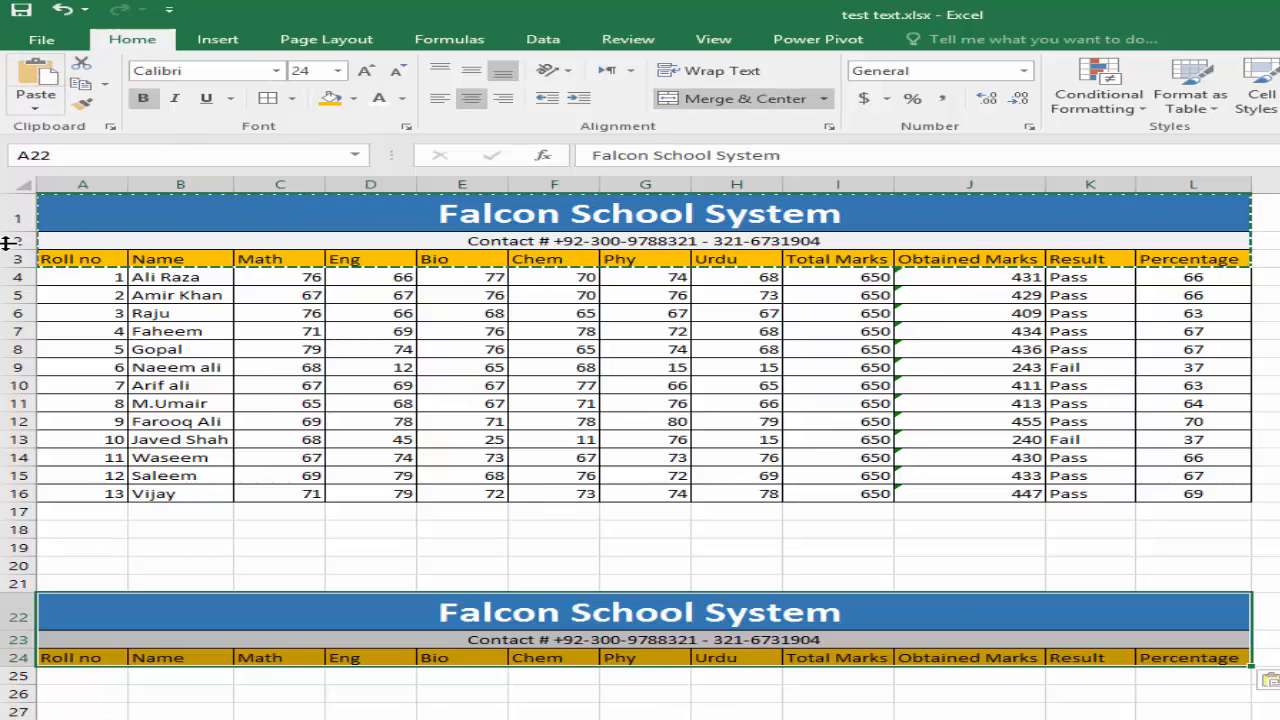
# - Enter 1 as the roll number in A25 under the copied headings
pyautogui.click(108, 676)
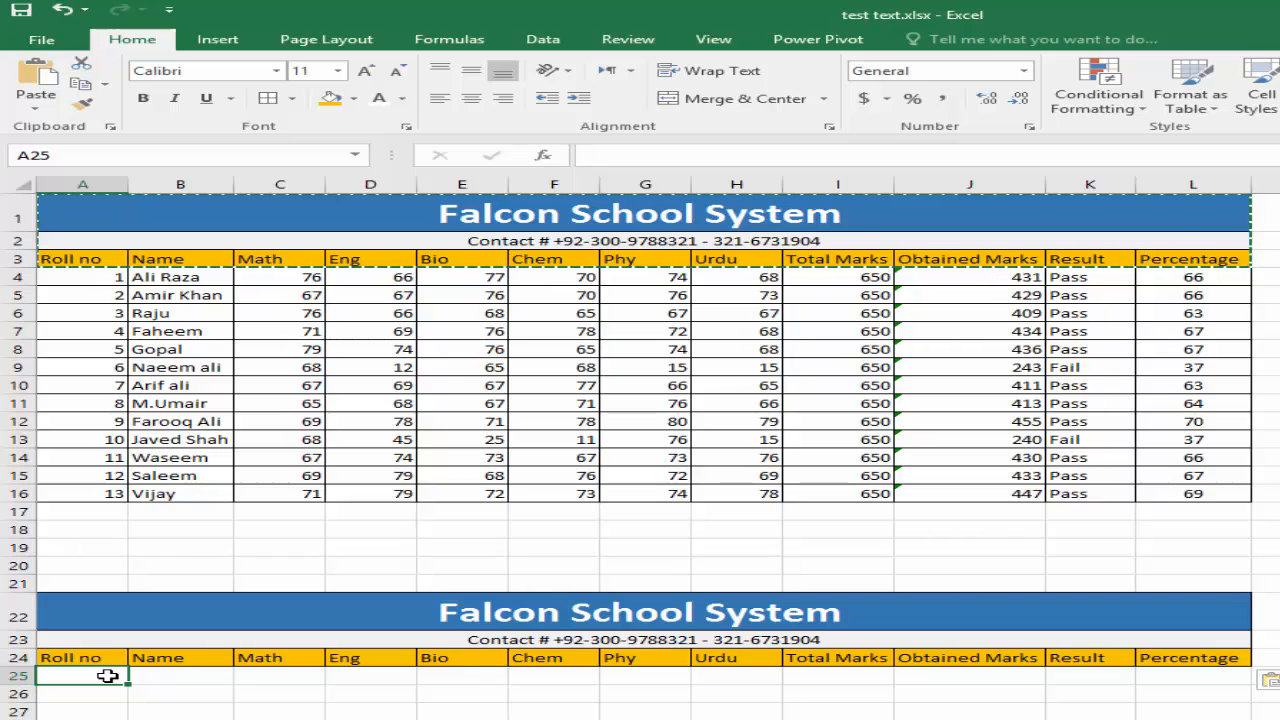
pyautogui.write('1')
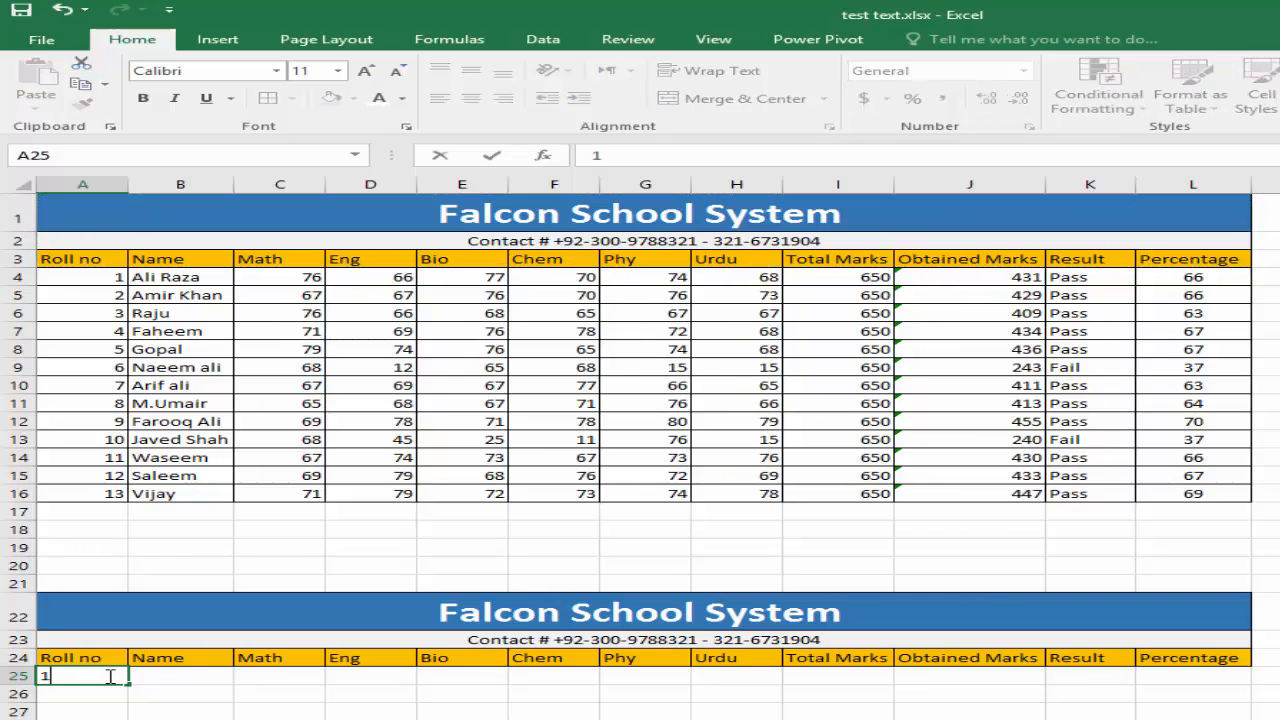
pyautogui.press('Tab')
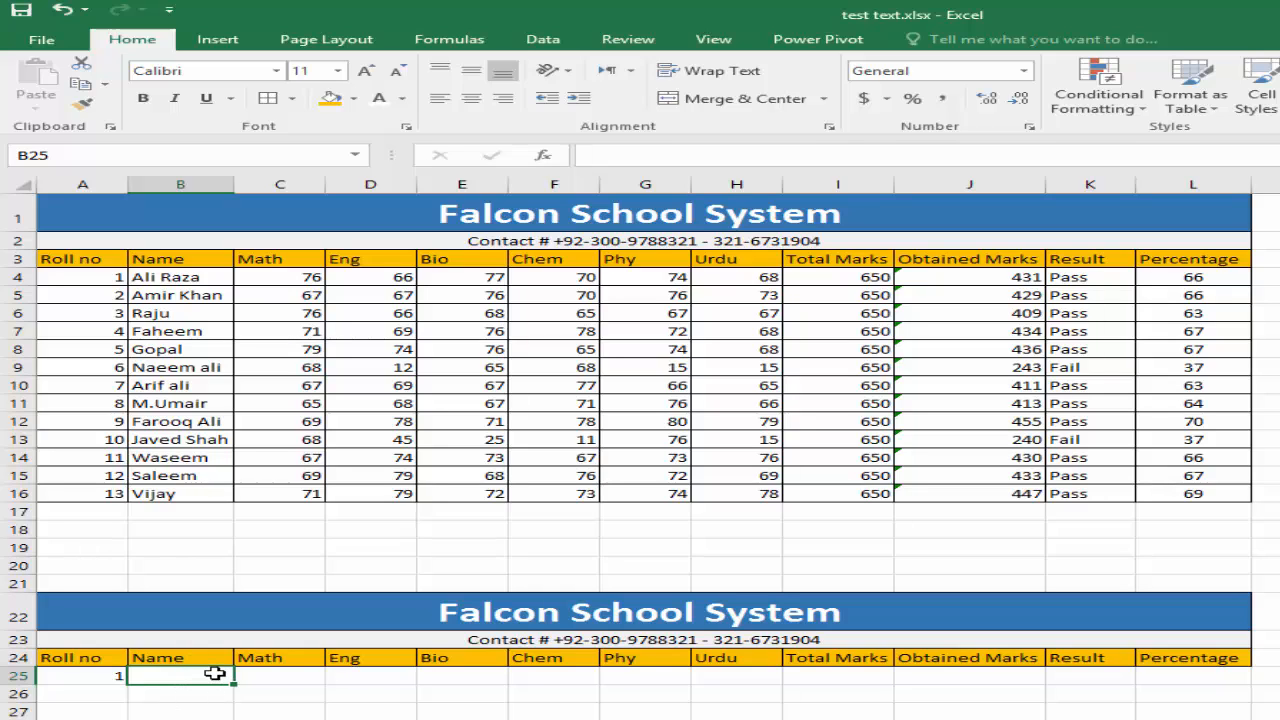
# - Enter the formula =VLOOKUP($A$25,$A$4:$L$16,2) in B25 to look up the student's name by roll number
pyautogui.write('=')
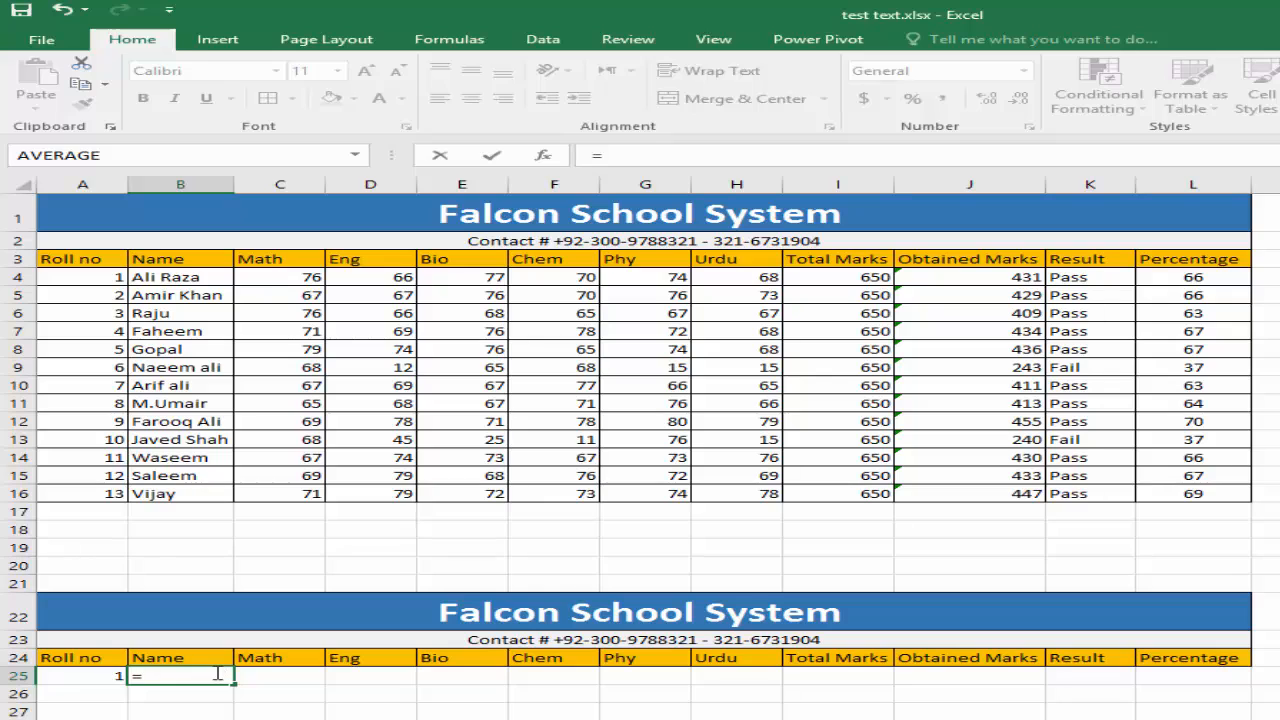
pyautogui.write('vlook')
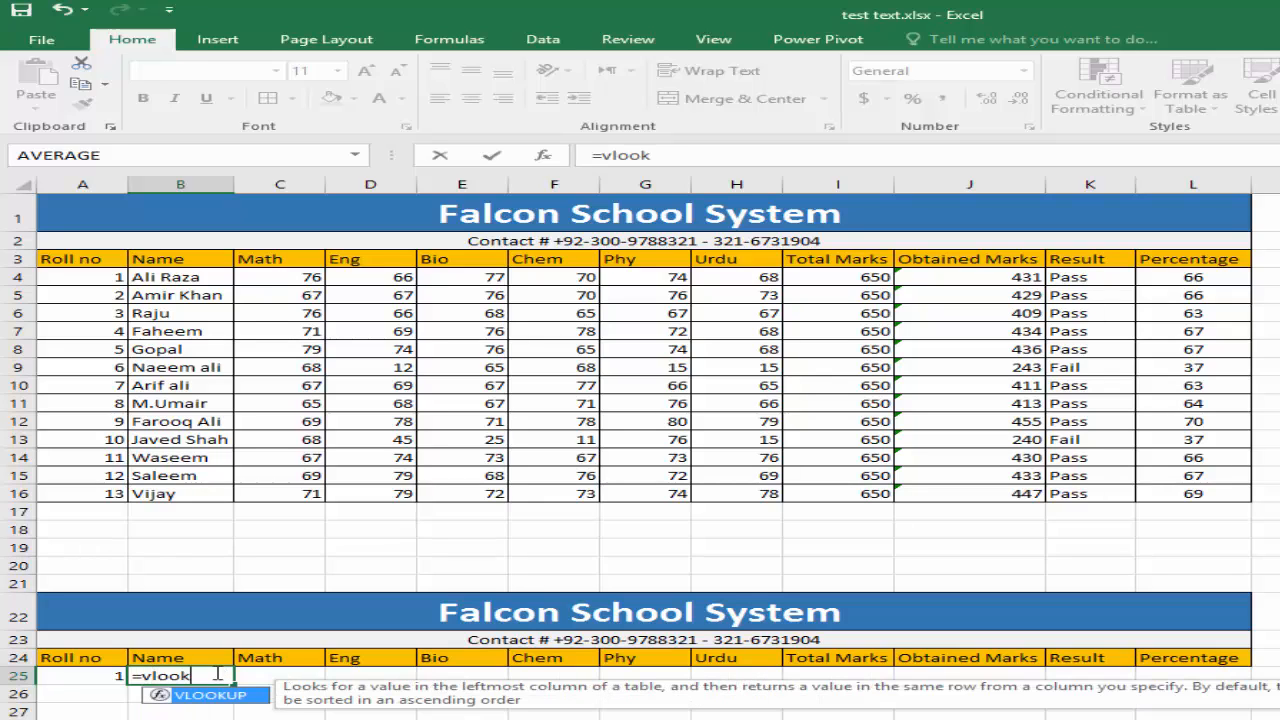
pyautogui.write('up(')
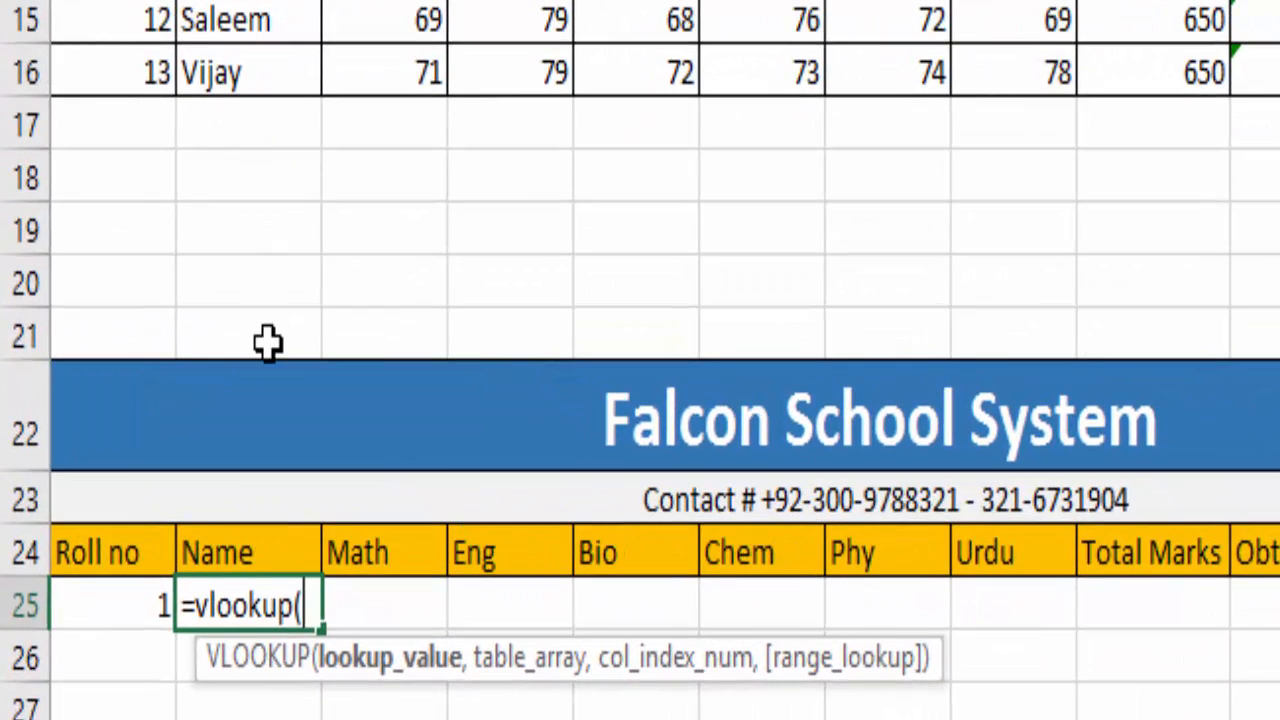
pyautogui.click(125, 612)
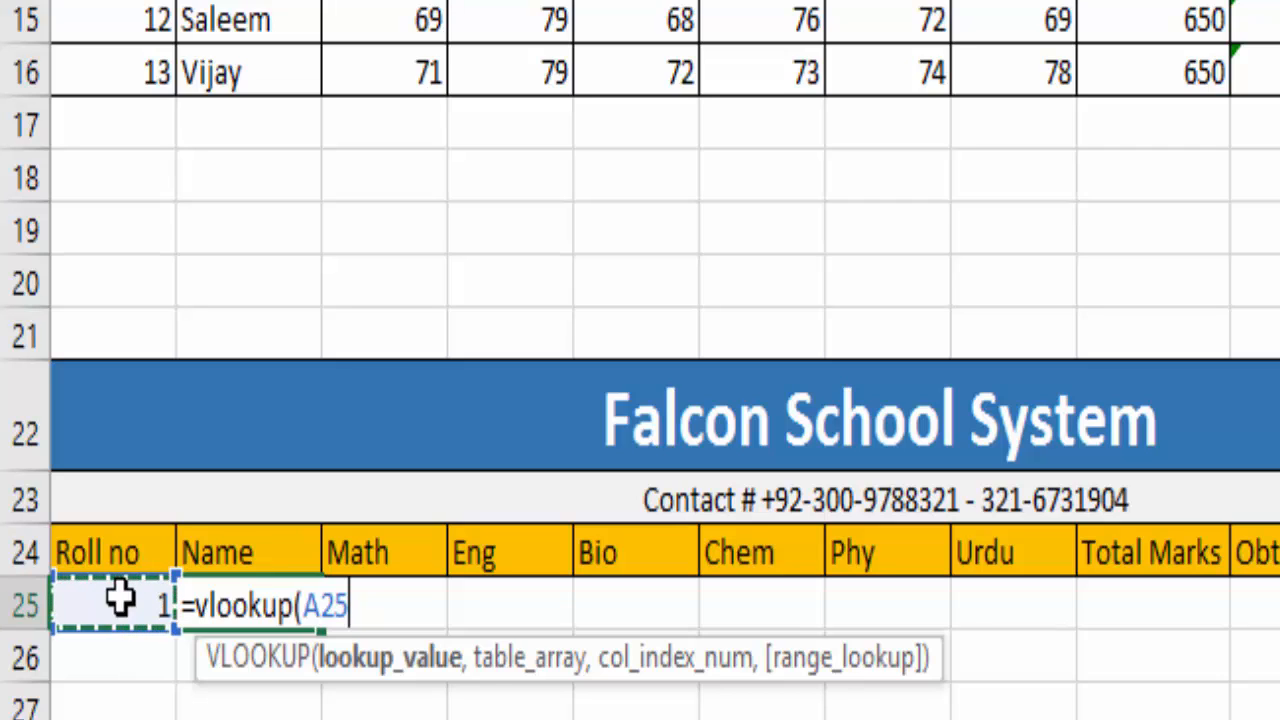
pyautogui.press('F4')
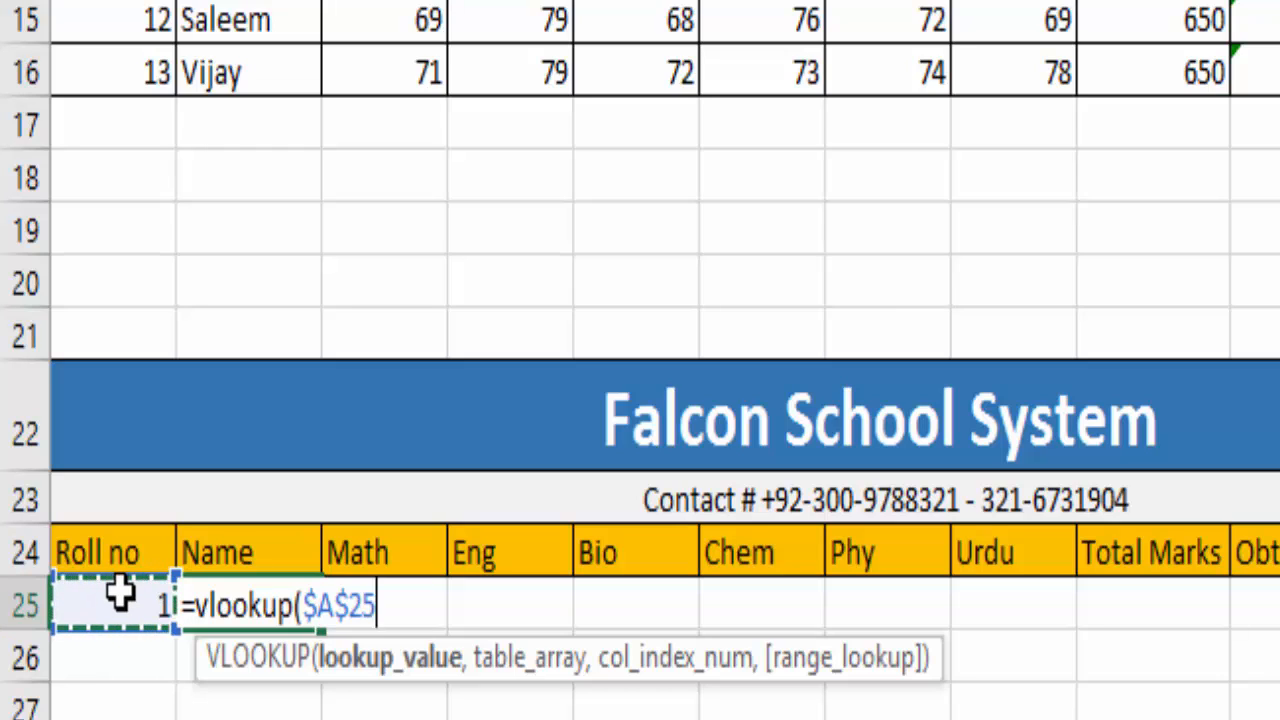
pyautogui.write(',')
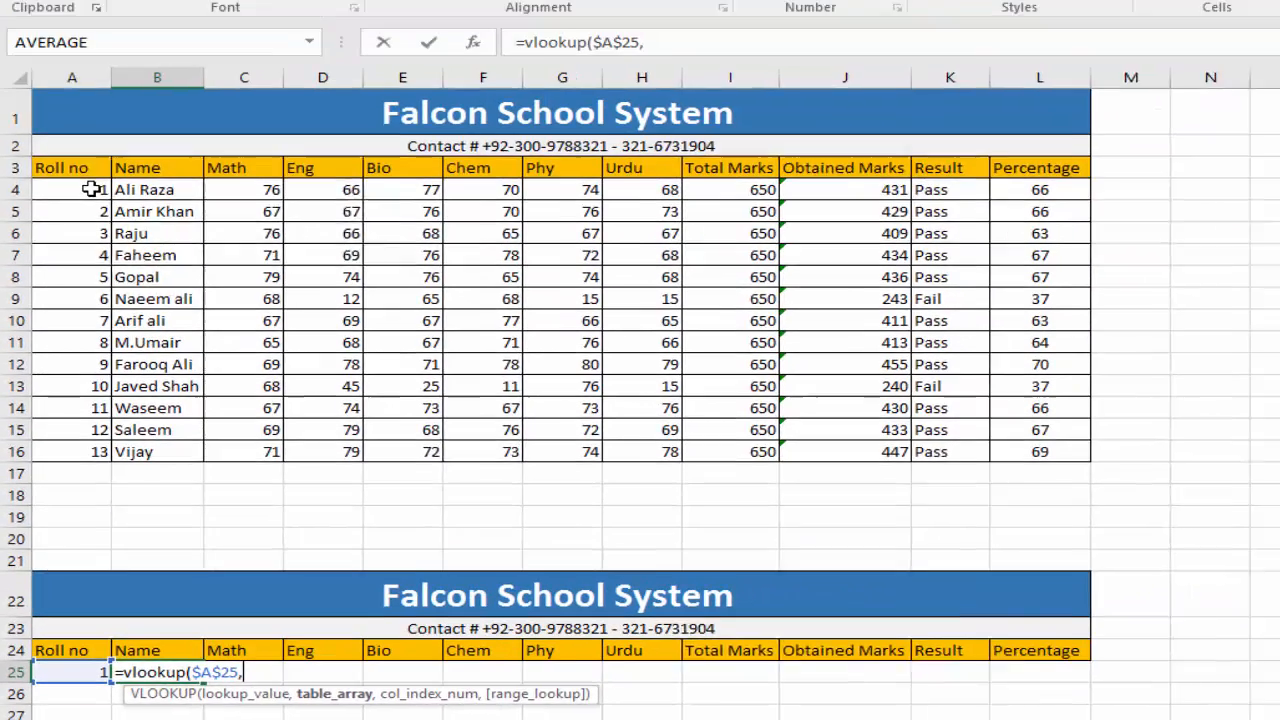
pyautogui.moveTo(94, 214); pyautogui.dragTo(1036, 469)
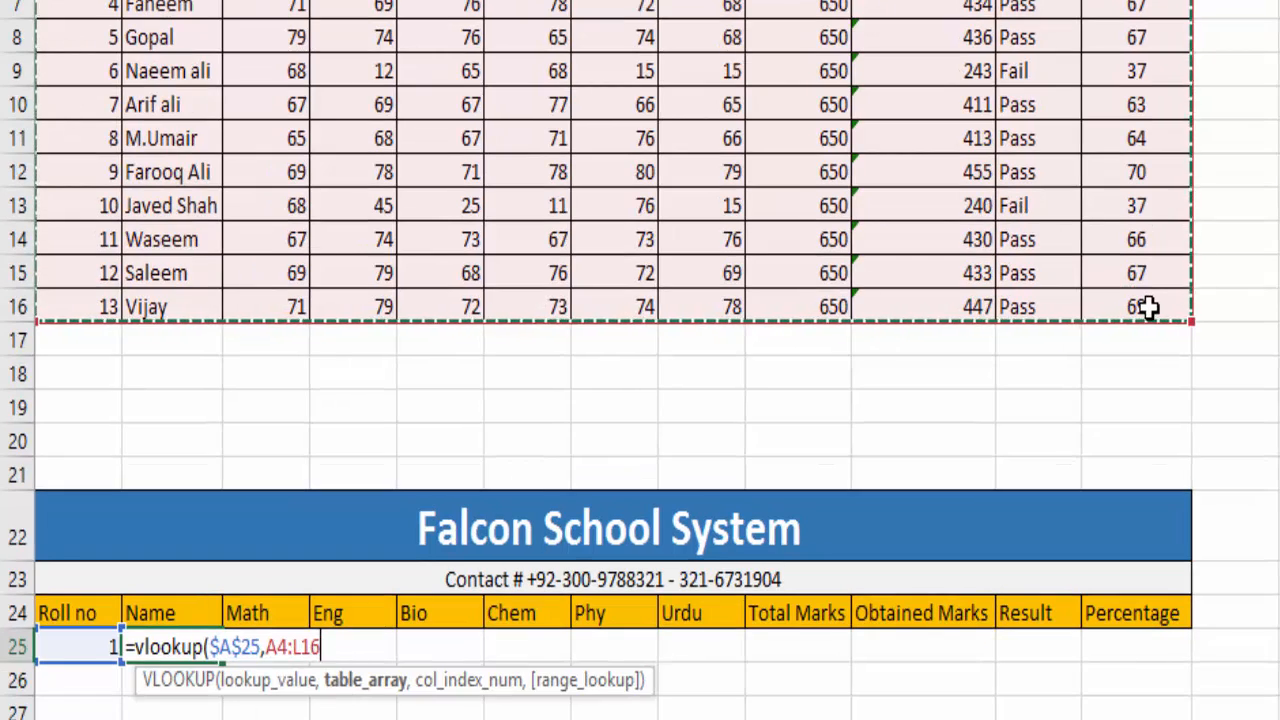
pyautogui.press('F4')
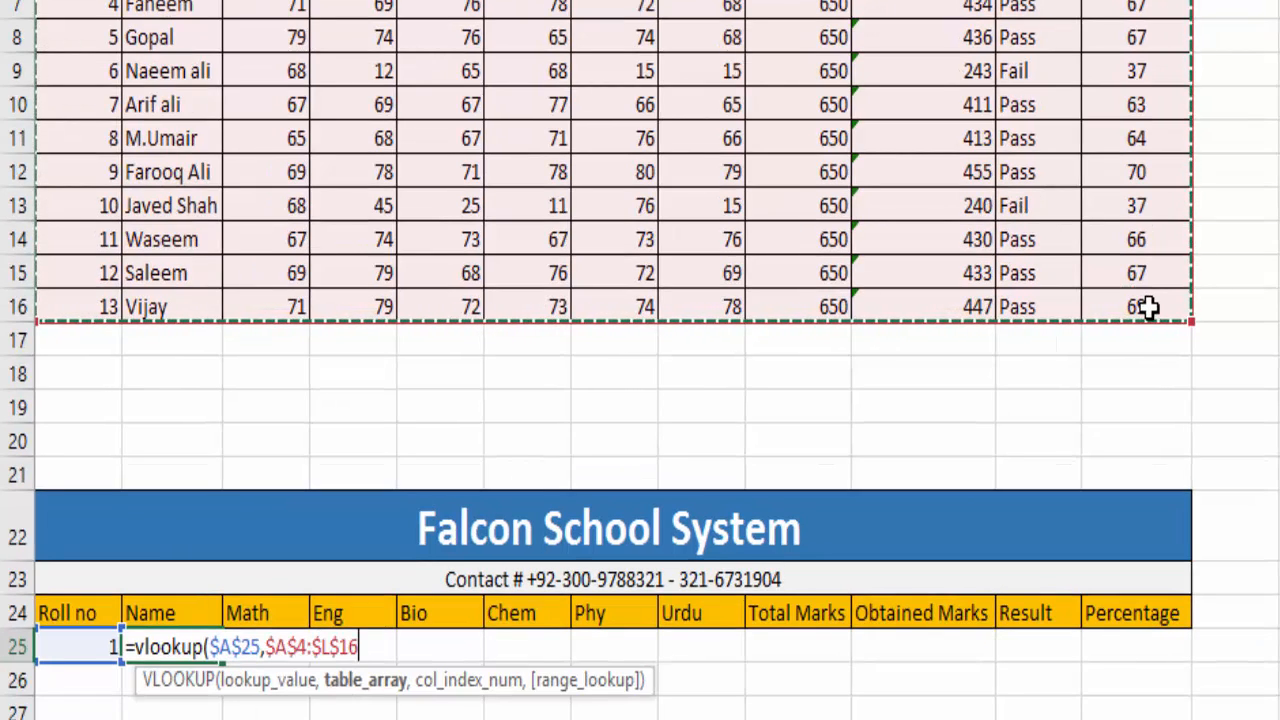
pyautogui.write(',')
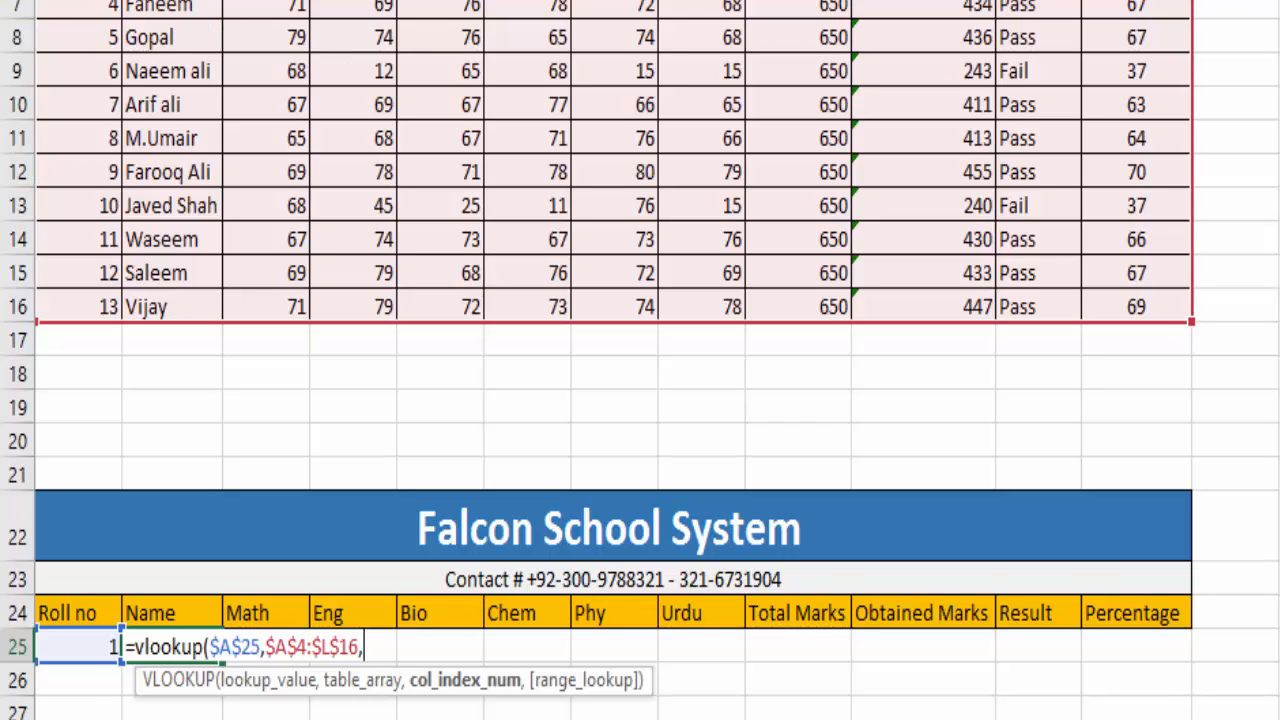
pyautogui.write('2')
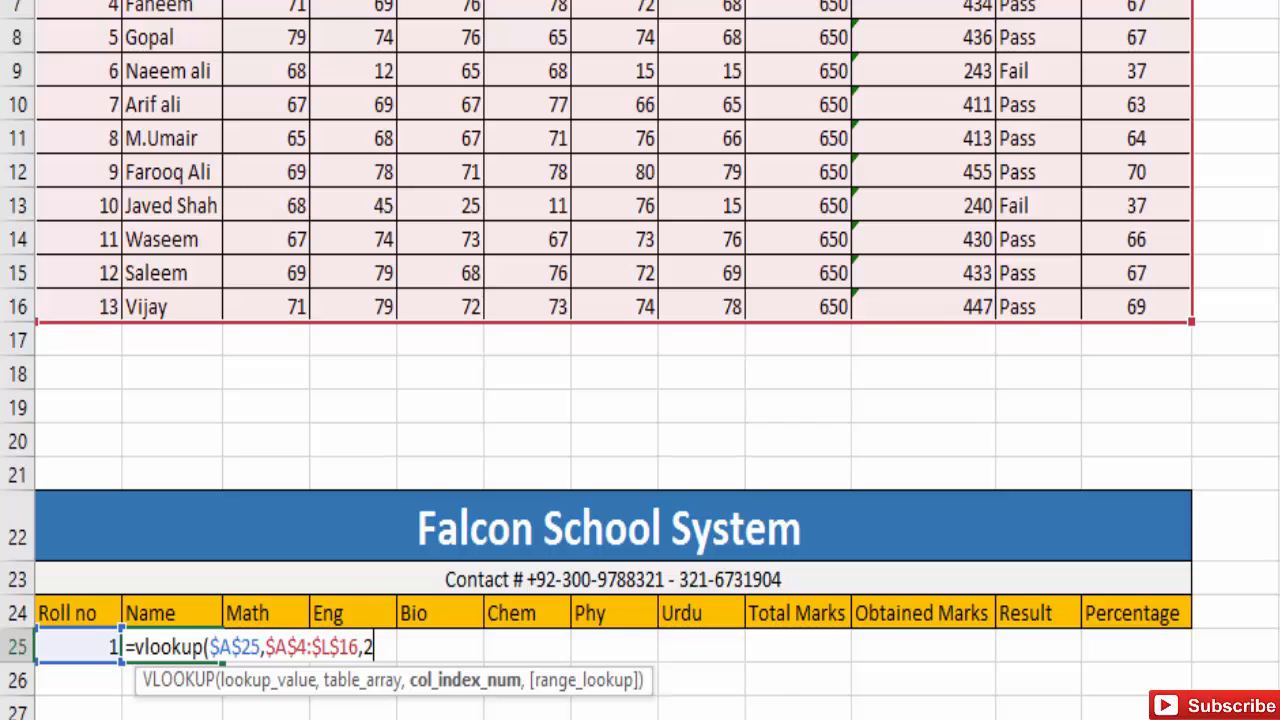
pyautogui.write(')')
pyautogui.press('Return')
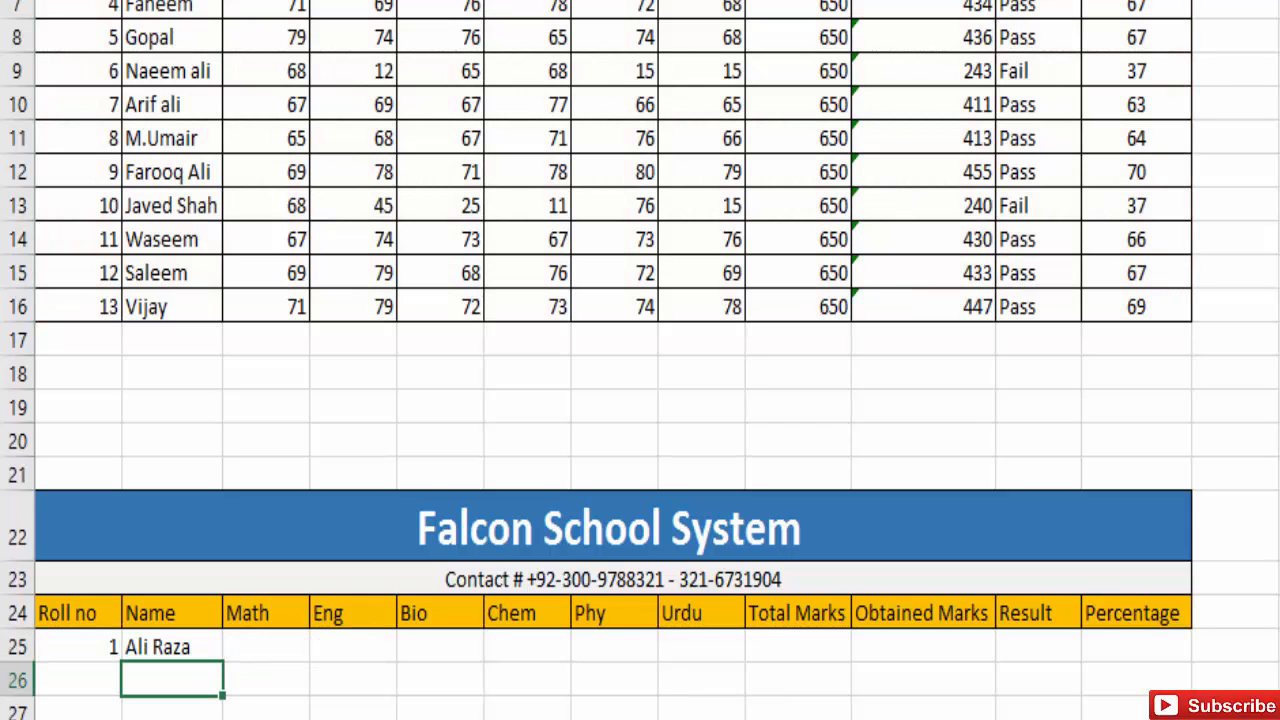
# - Set the roll number in A25 to 12 to test the name lookup
pyautogui.click(178, 650)
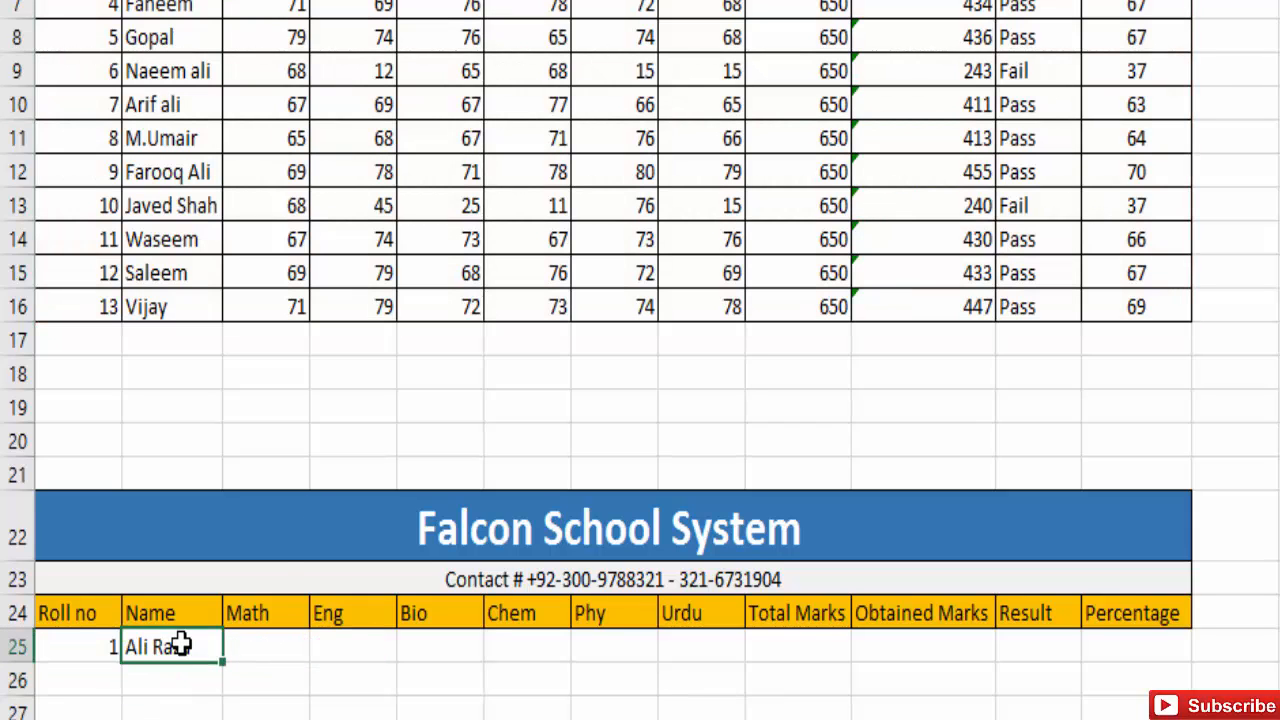
pyautogui.click(103, 646)
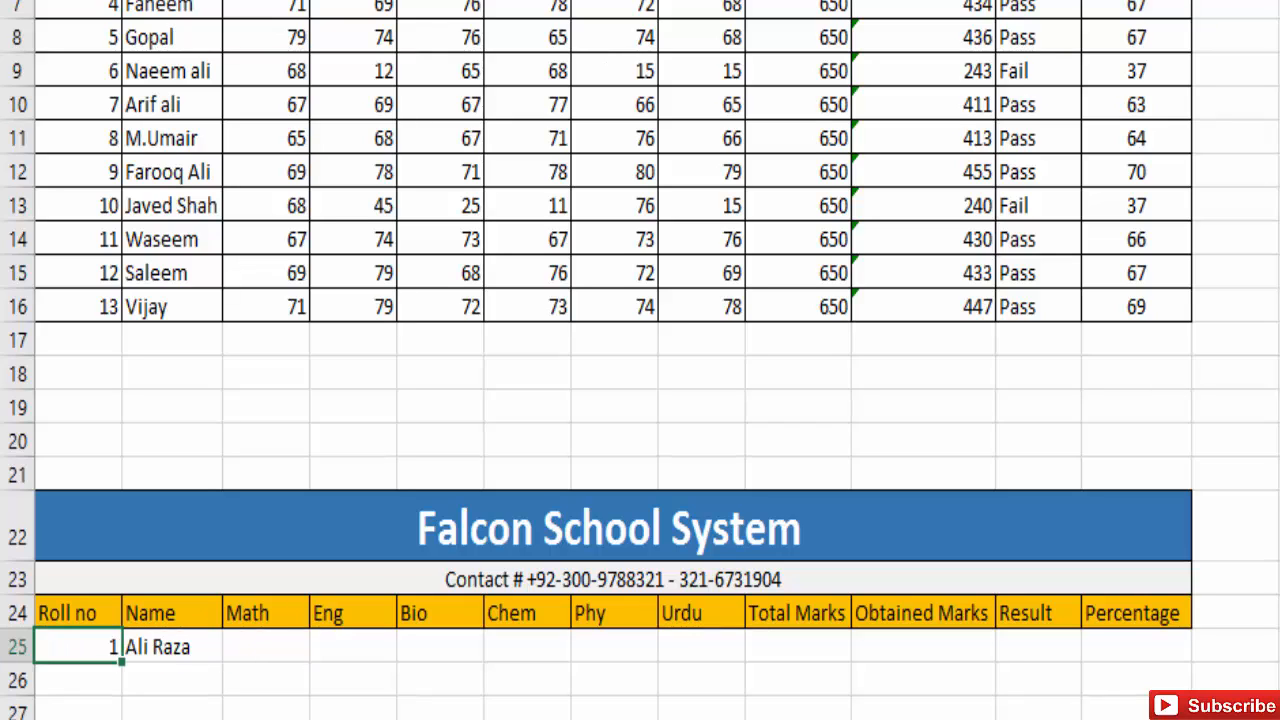
pyautogui.write('12')
pyautogui.press('Return')
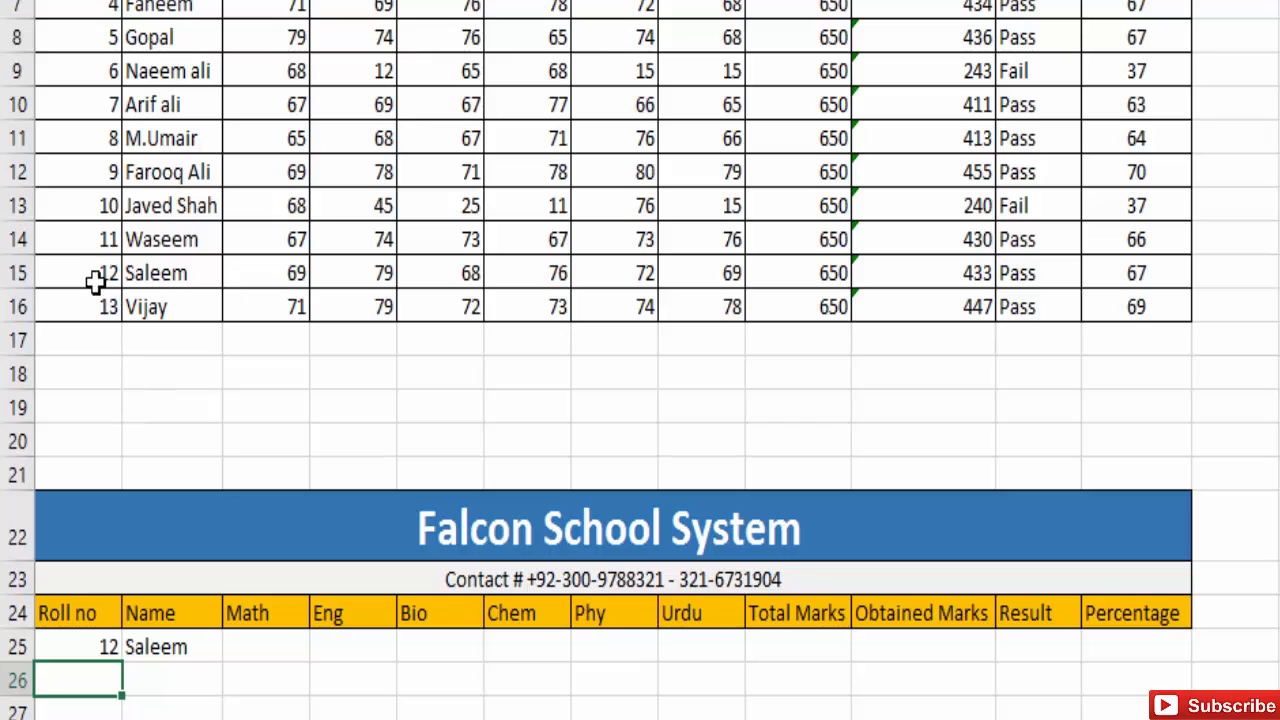
# - Set the roll number in A25 to 3
pyautogui.click(103, 646)
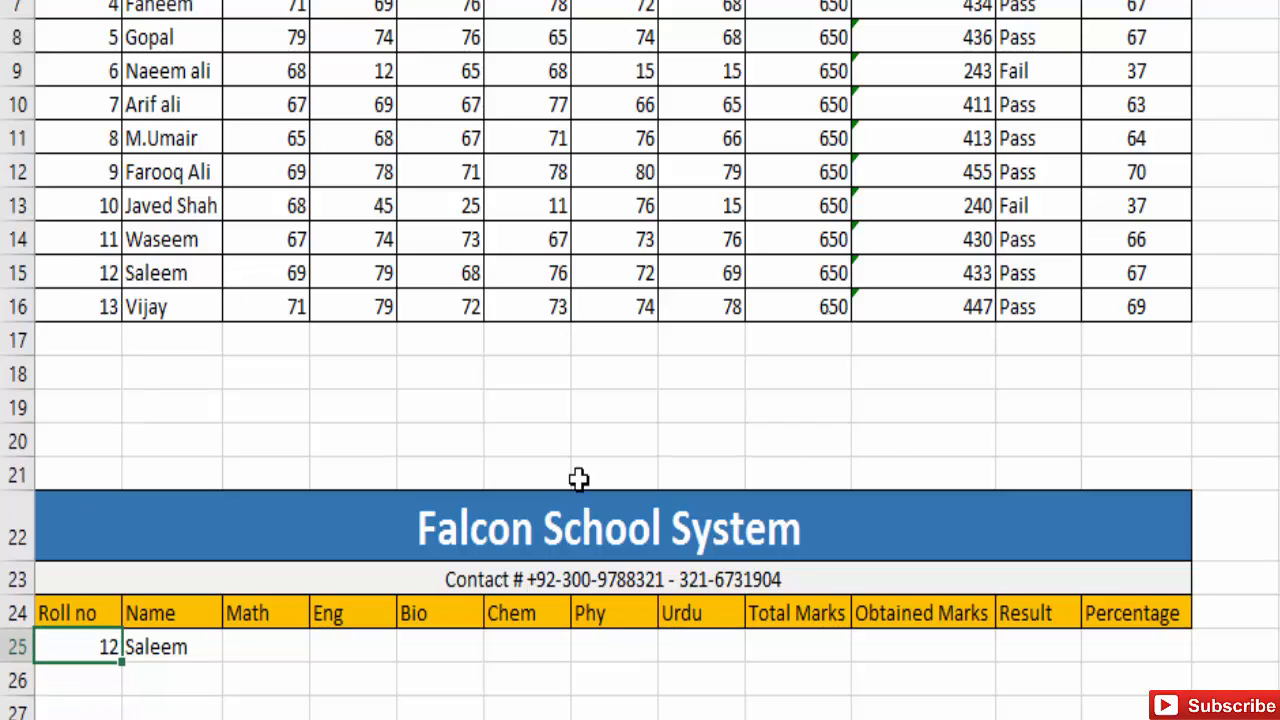
pyautogui.write('3')
pyautogui.press('Return')
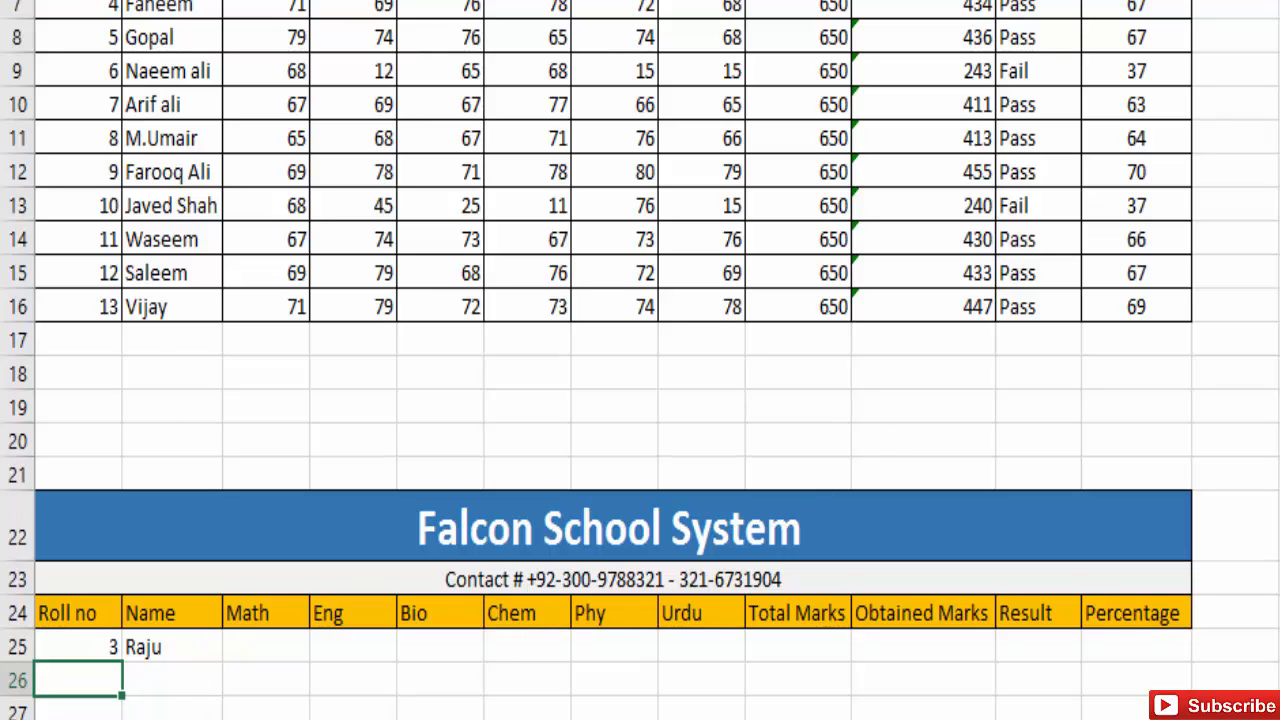
# - Fill the VLOOKUP formula from B25 across to L25 and check the column index in B25's formula
pyautogui.click(163, 649)
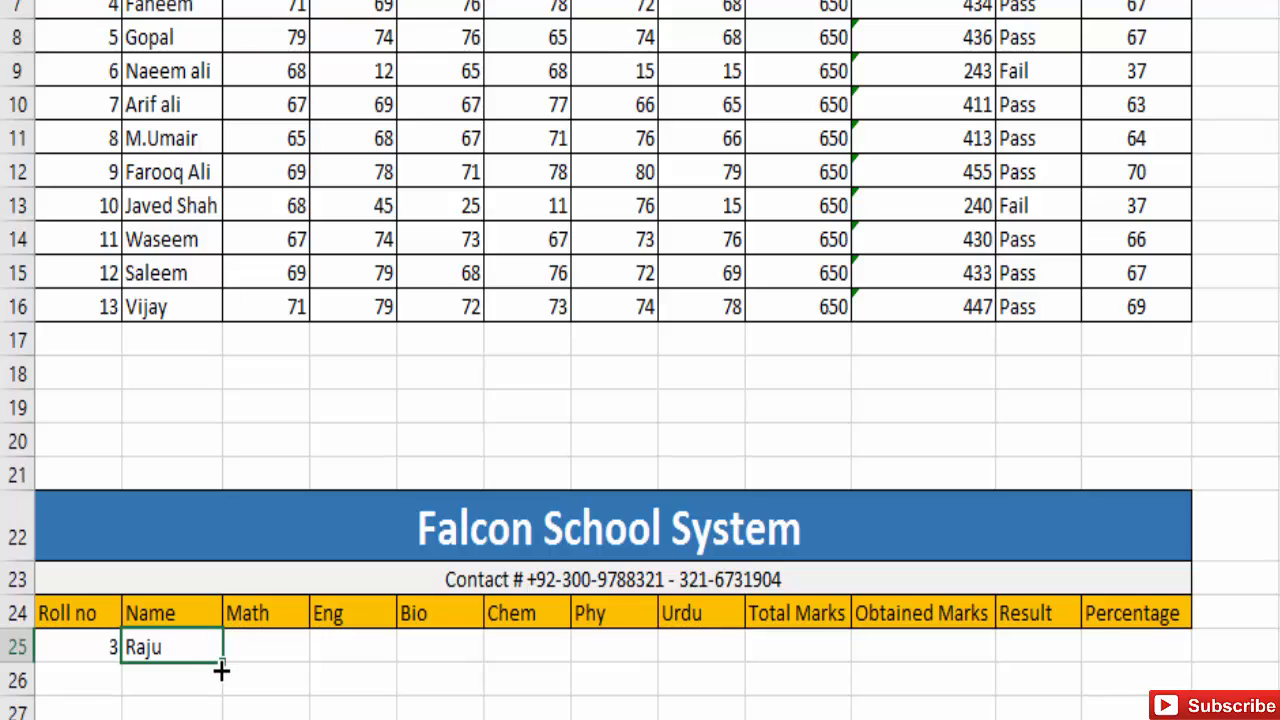
pyautogui.moveTo(221, 667); pyautogui.dragTo(1120, 715)
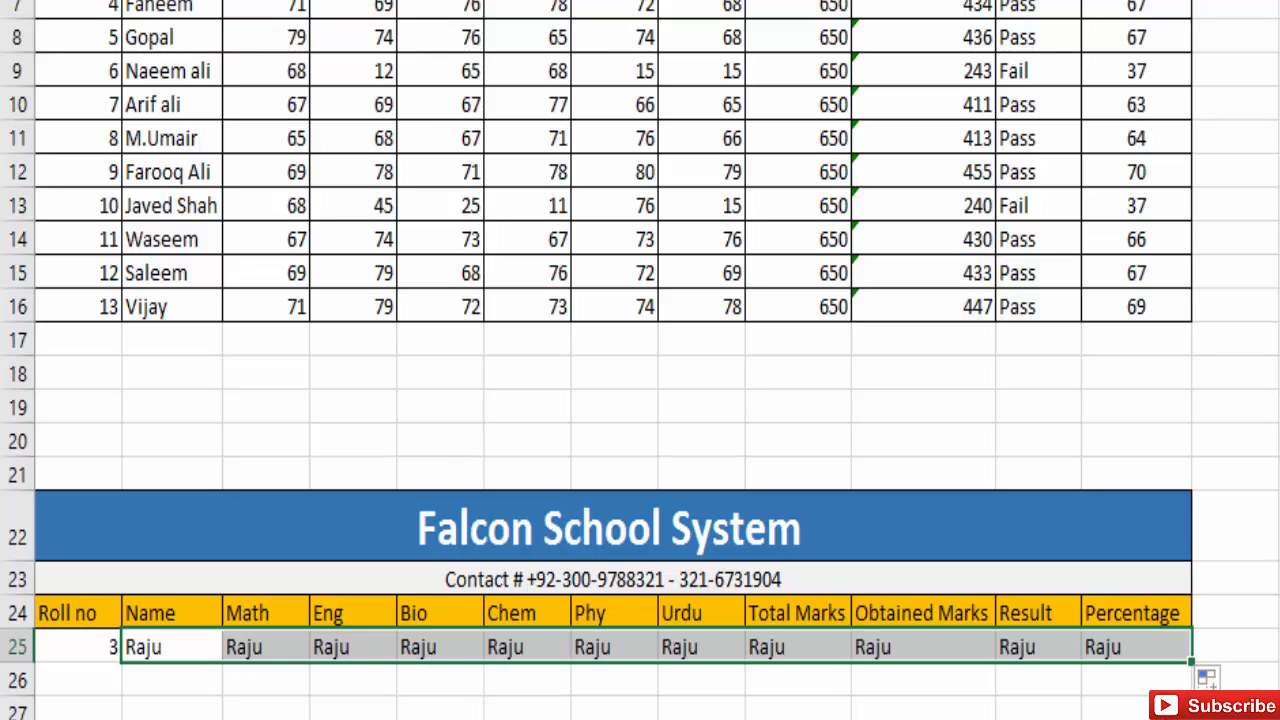
pyautogui.click(161, 647)
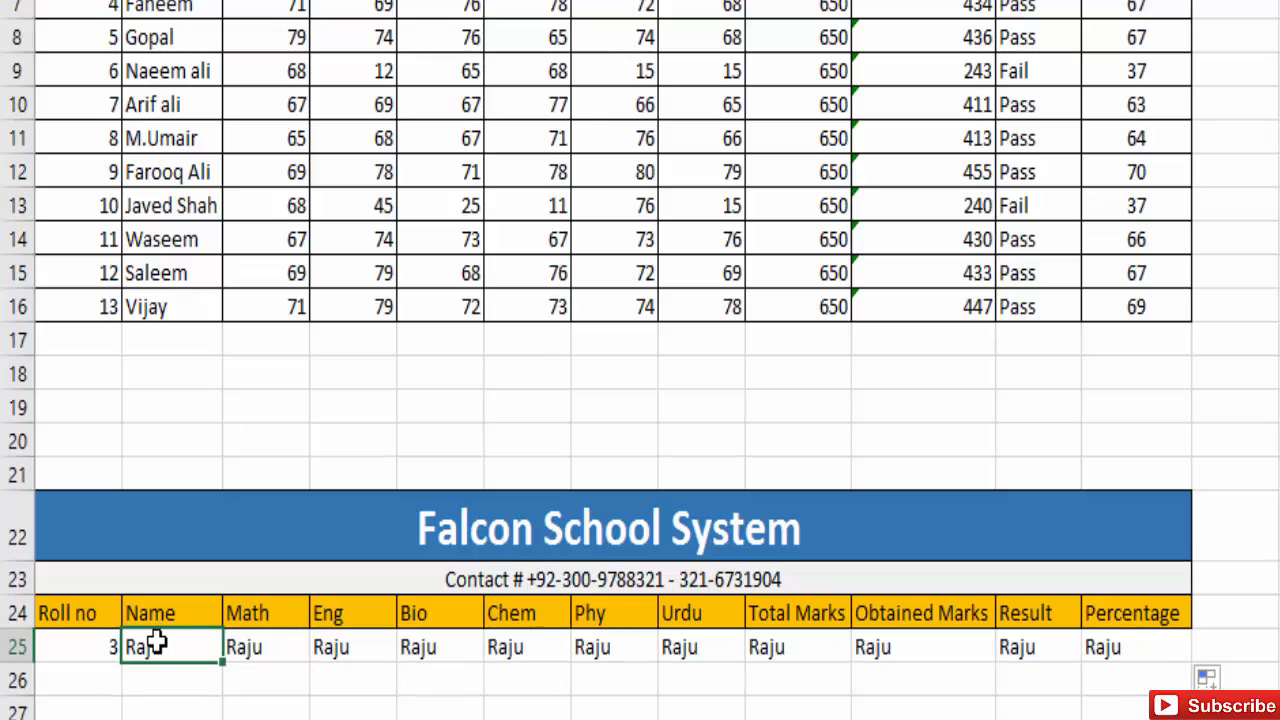
pyautogui.click(255, 650)
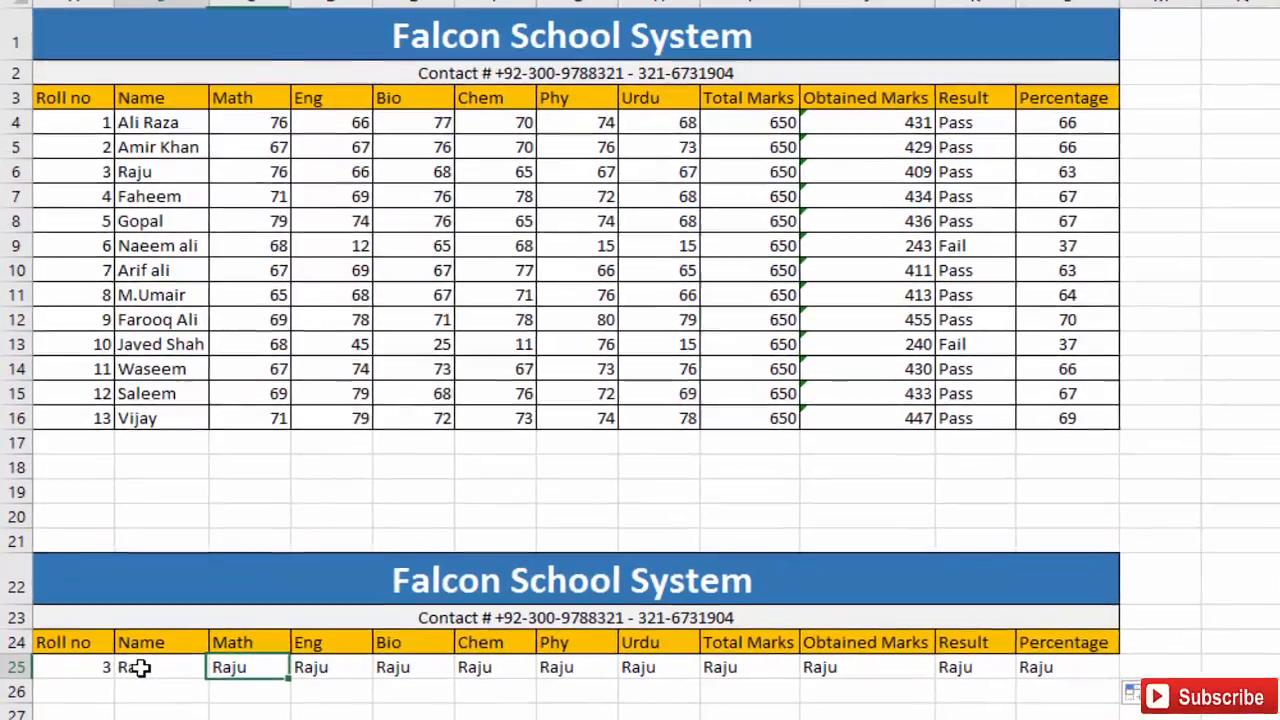
pyautogui.click(140, 668)
pyautogui.doubleClick(140, 668)
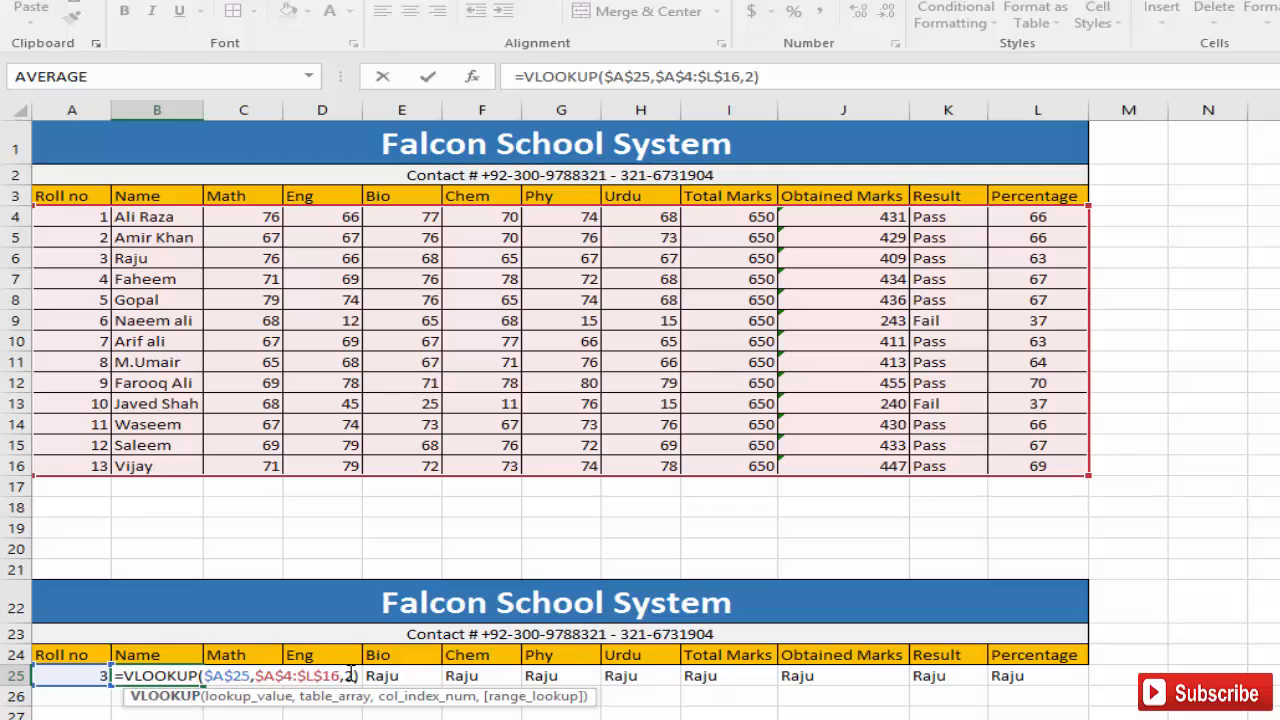
pyautogui.click(284, 716)
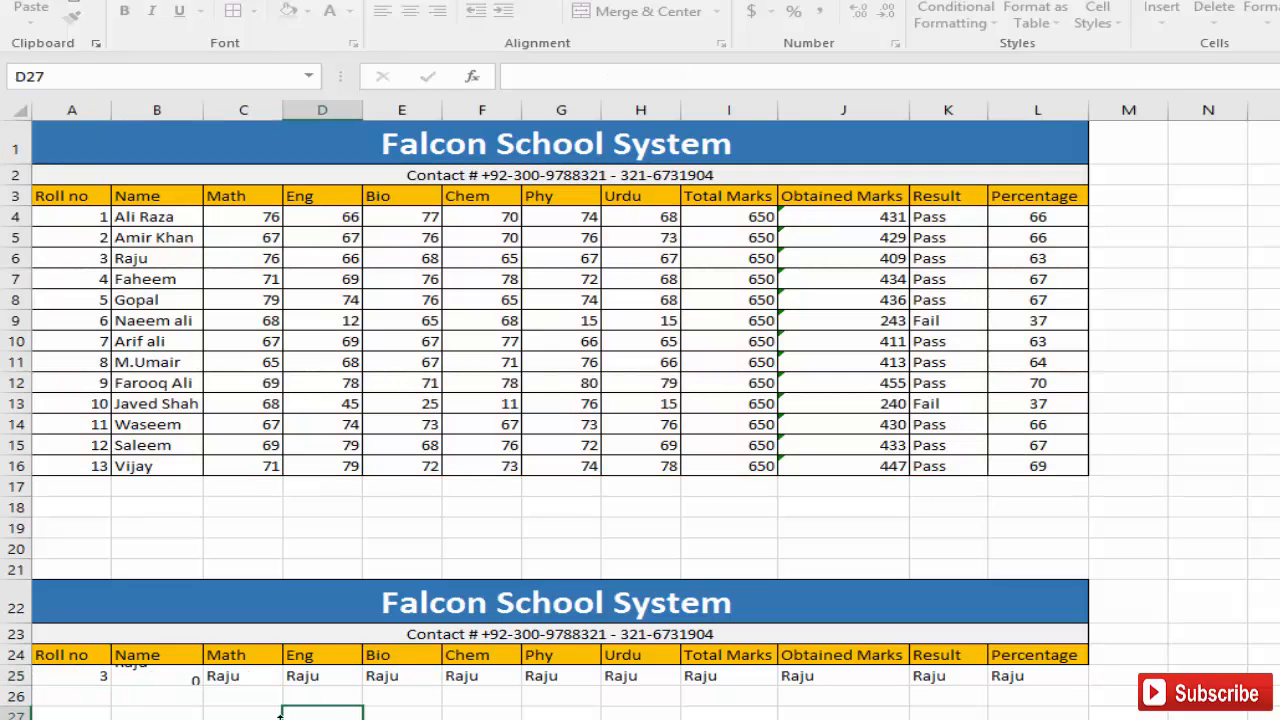
# - Set the column index of the Math lookup formula in C25 to 3
pyautogui.doubleClick(242, 677)
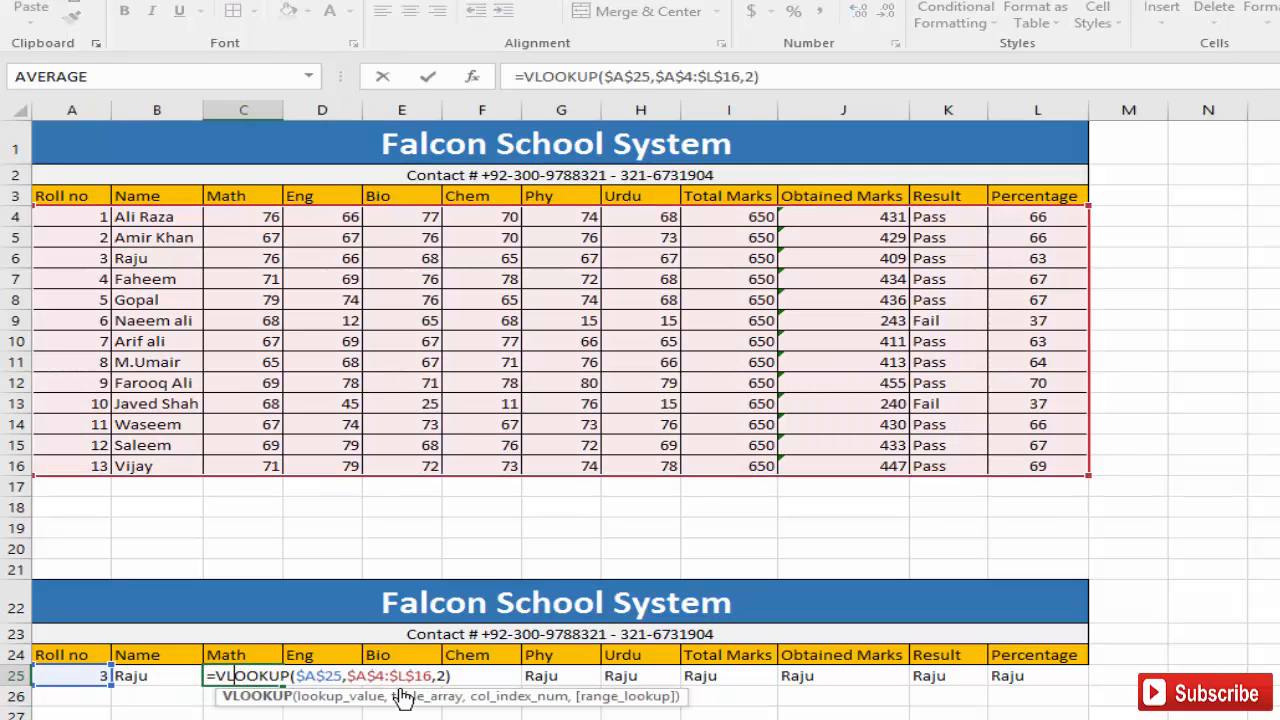
pyautogui.click(447, 677)
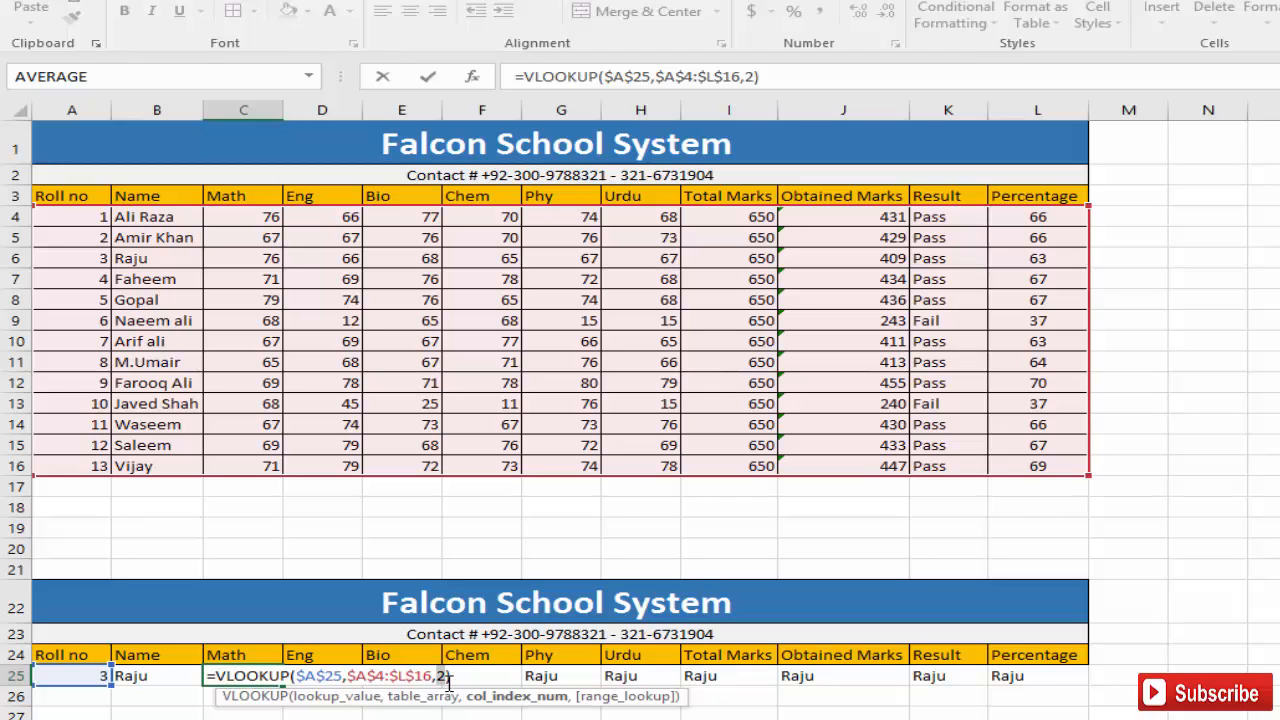
pyautogui.press('BackSpace')
pyautogui.write('3')
pyautogui.press('Return')
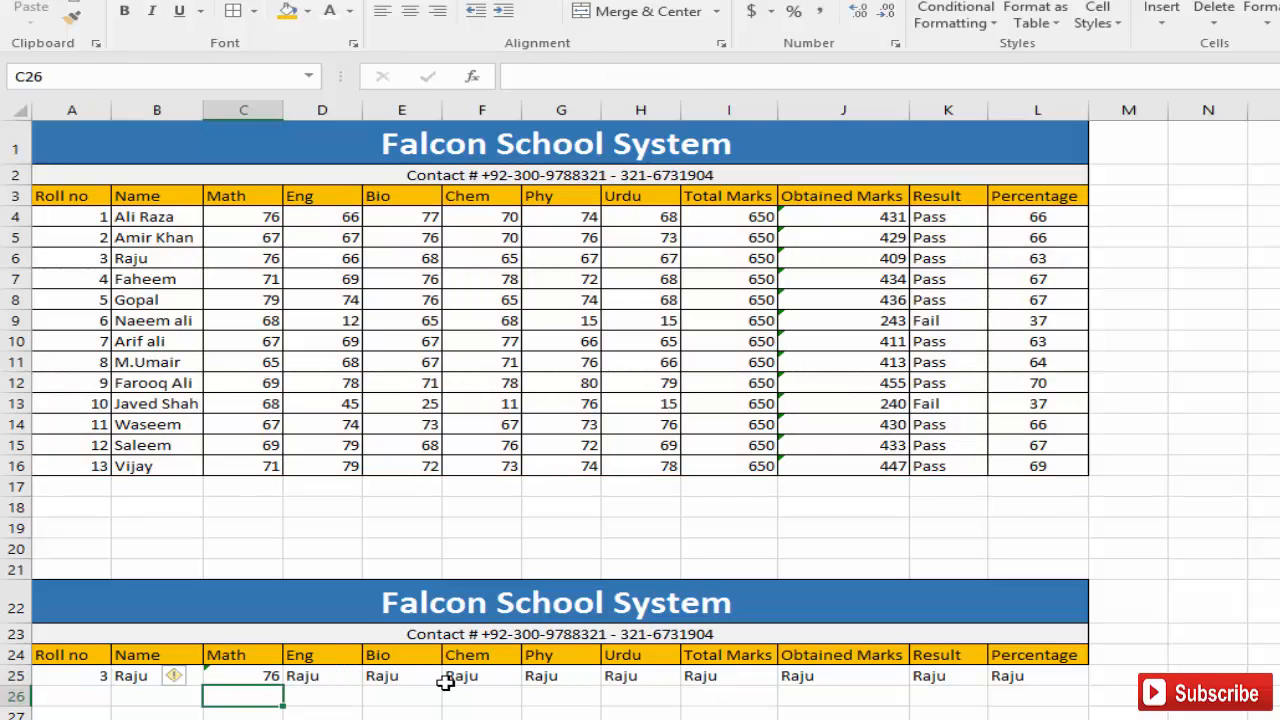
pyautogui.press('Up')
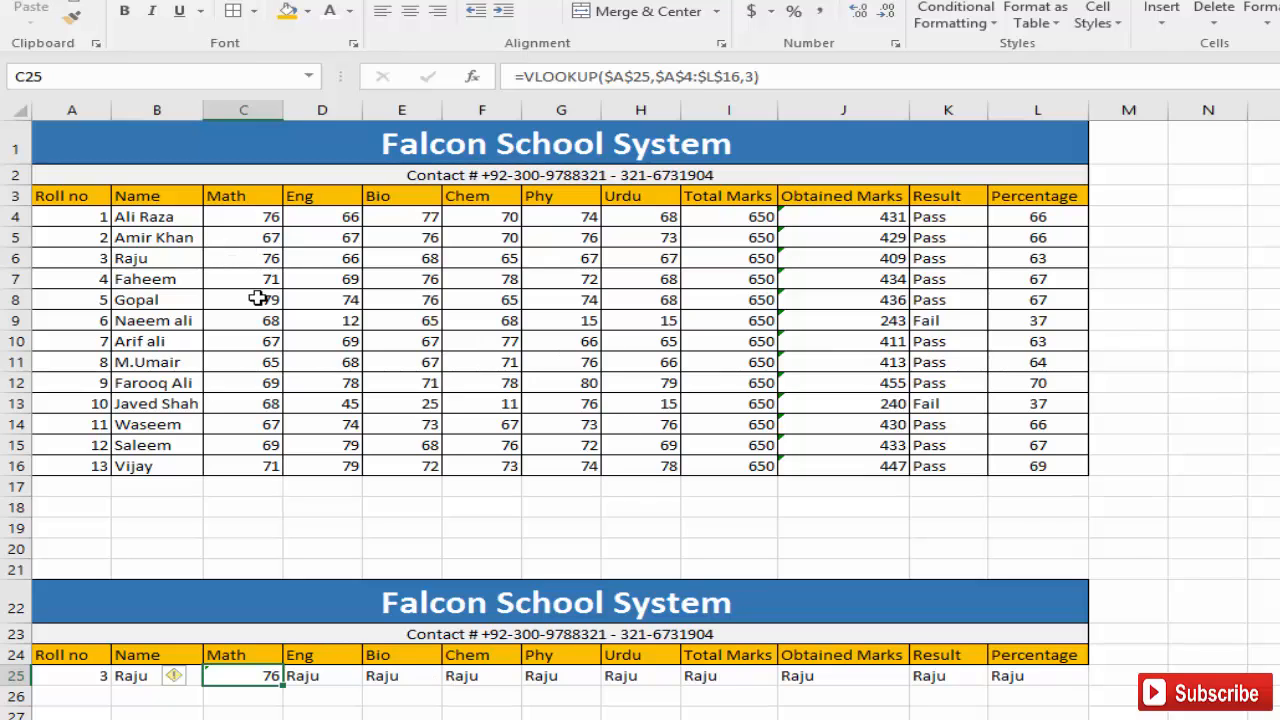
# - Set the column index of the Eng lookup formula in D25 to 4
pyautogui.click(312, 677)
pyautogui.doubleClick(310, 677)
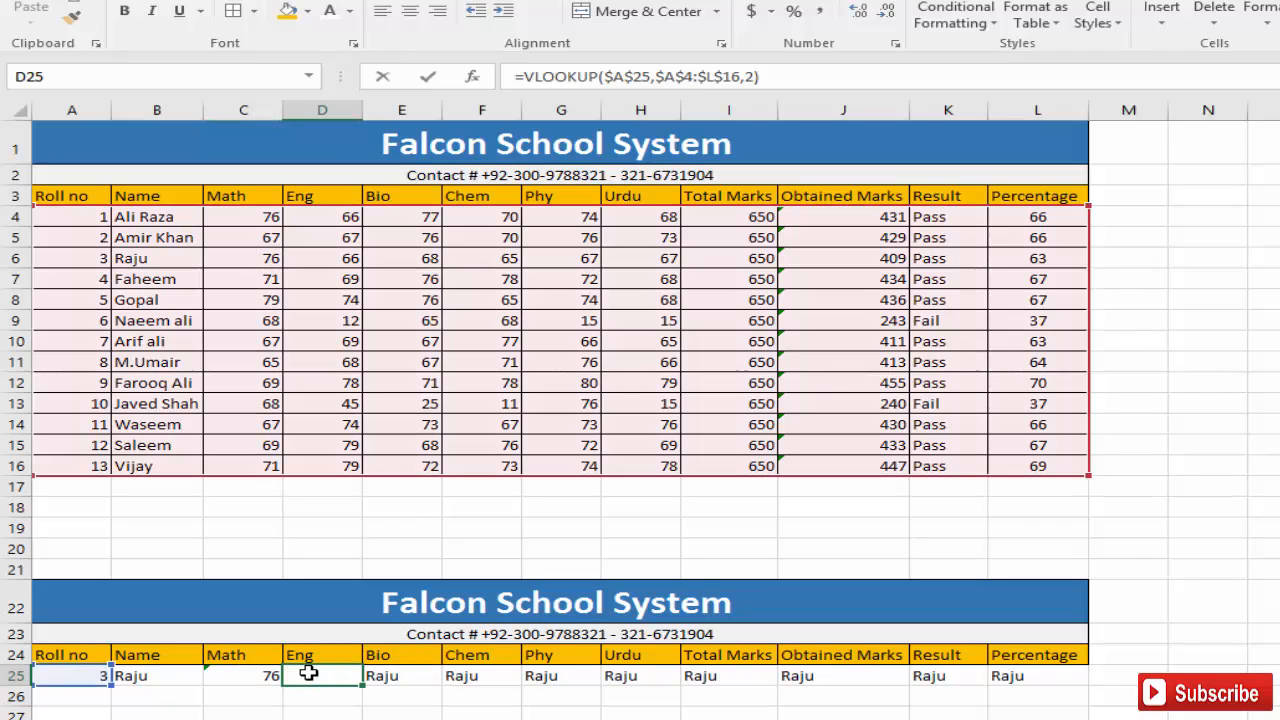
pyautogui.hotkey('shift', 'Right')
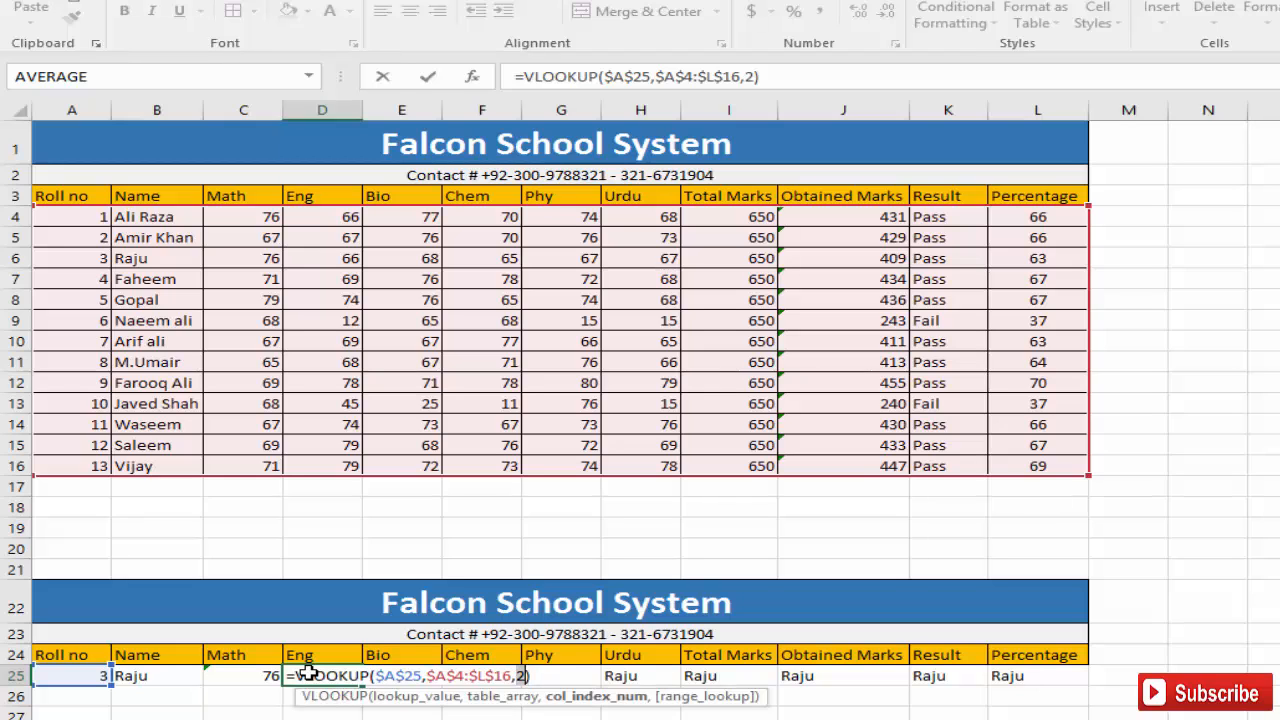
pyautogui.write('4')
pyautogui.press('Return')
# - Set the column index of the Bio lookup formula in E25 to 5
pyautogui.click(308, 675)
pyautogui.press('Right')
pyautogui.press('F2')
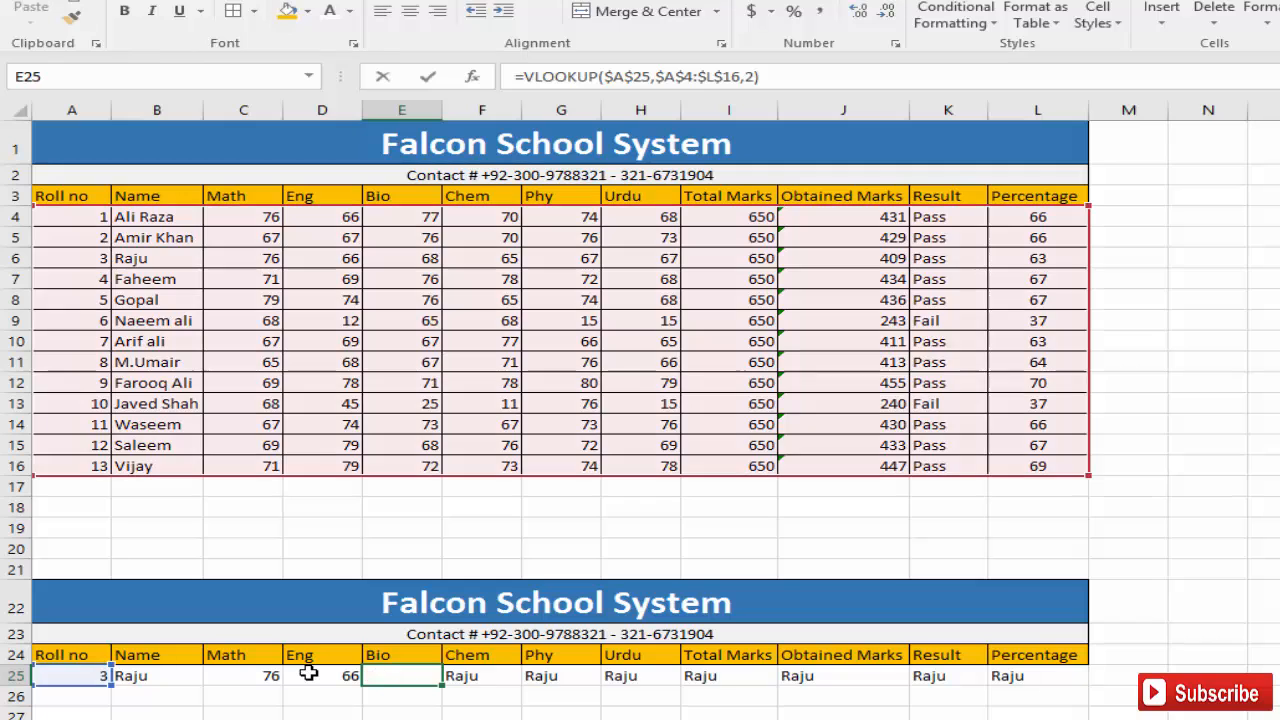
pyautogui.press('Left')
pyautogui.hotkey('shift', 'Left')
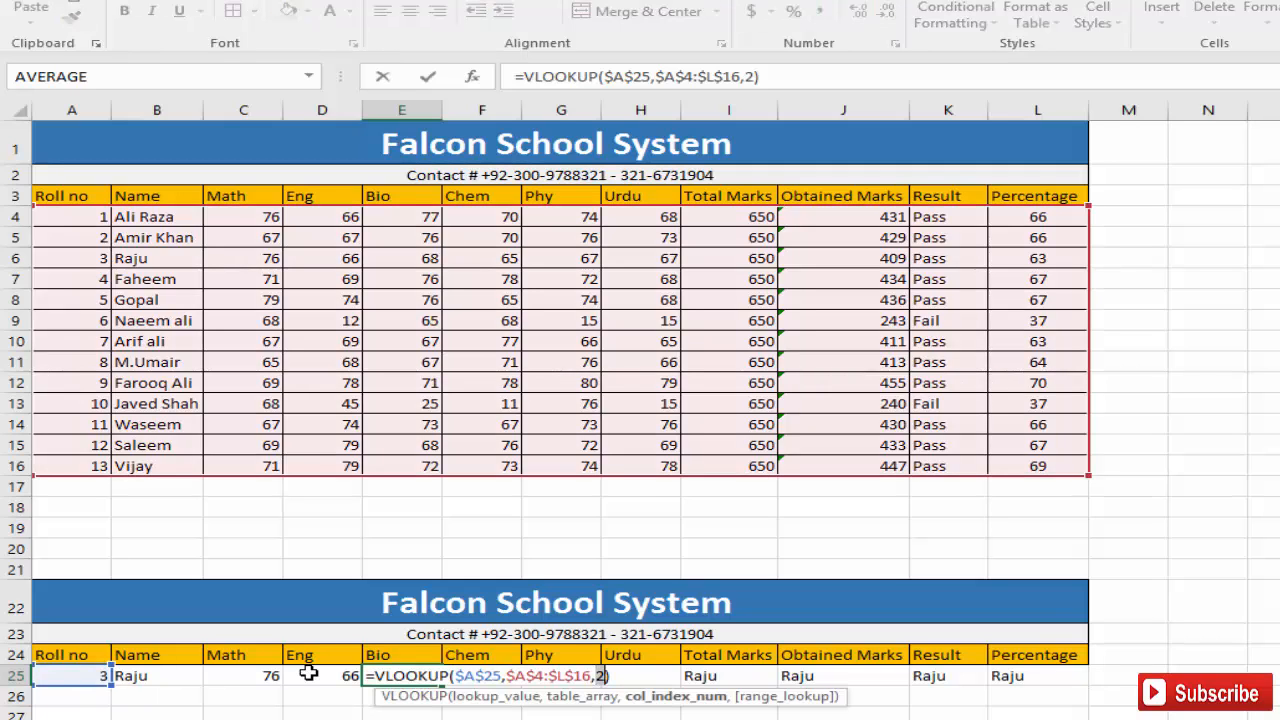
pyautogui.write('5')
pyautogui.press('Return')
pyautogui.press('Up')
# - Set the column index of the Chem lookup formula in F25 to 6
pyautogui.press('Right')
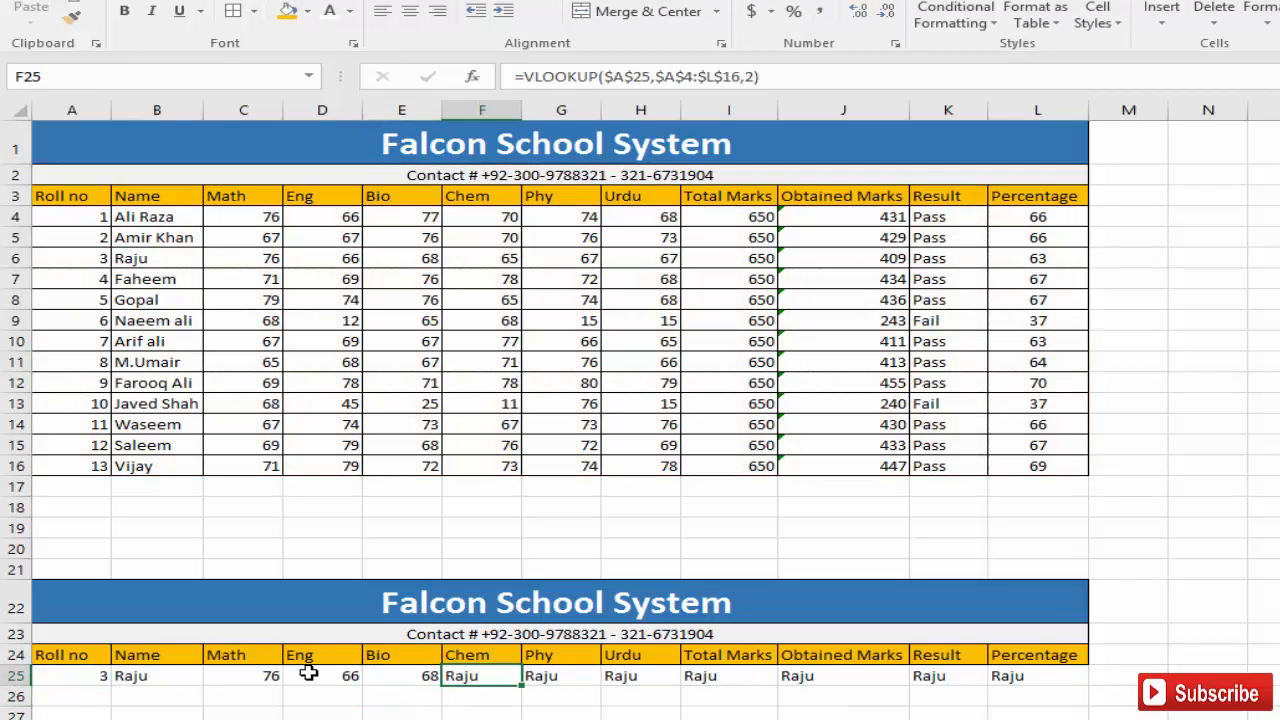
pyautogui.press('F2')
pyautogui.press('Left')
pyautogui.hotkey('shift', 'Left')
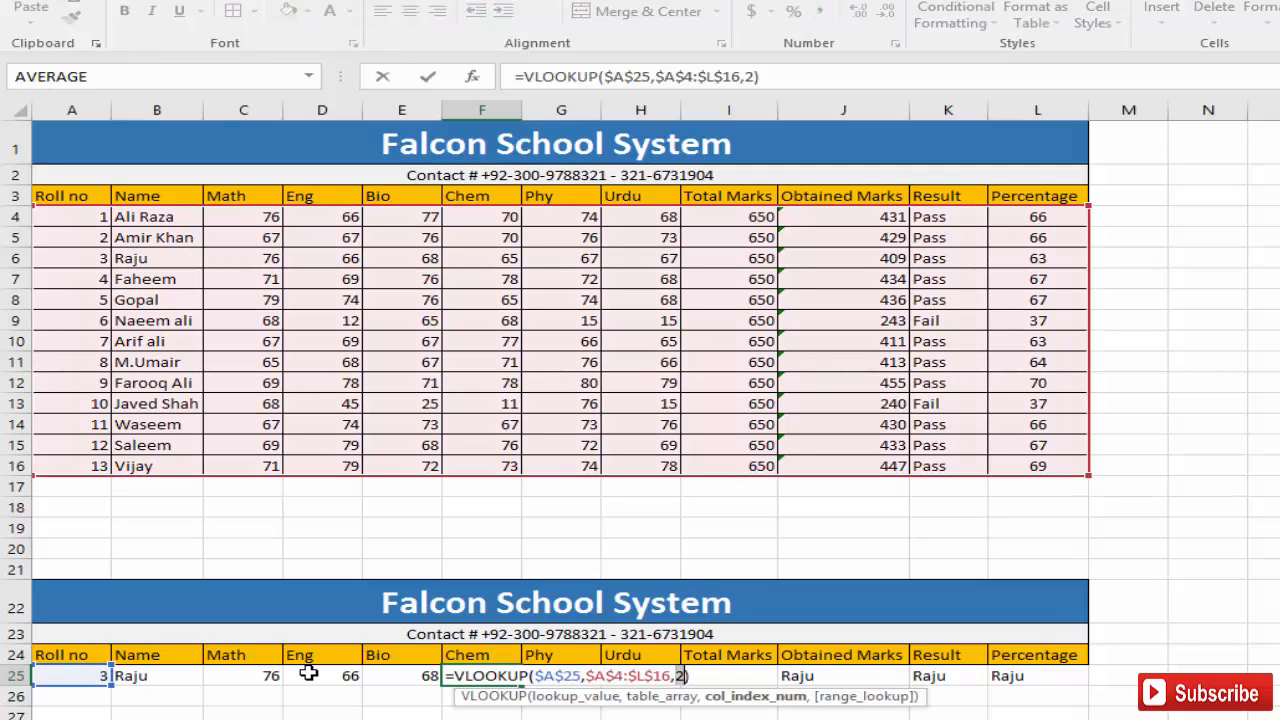
pyautogui.write('6')
pyautogui.press('Return')
pyautogui.press('Up')
# - Set the column index of the Phy lookup formula in G25 to 7
pyautogui.press('Right')
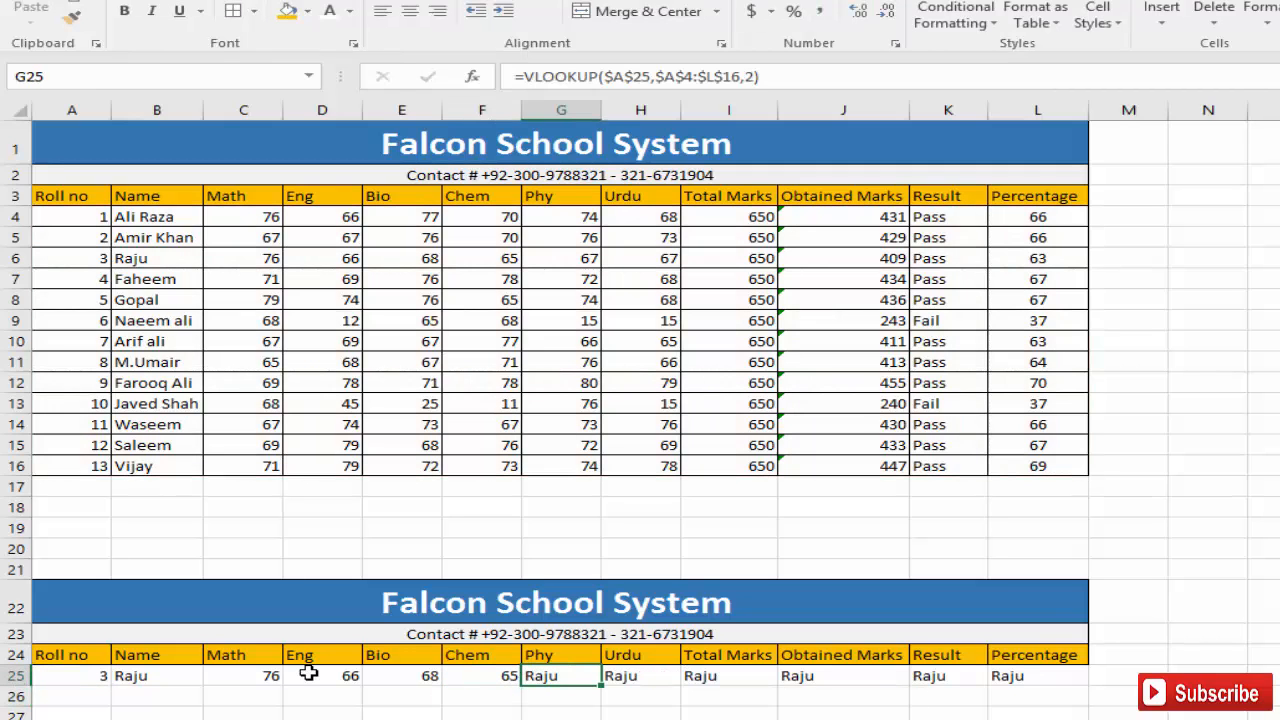
pyautogui.press('F2')
pyautogui.hotkey('shift', 'Right')
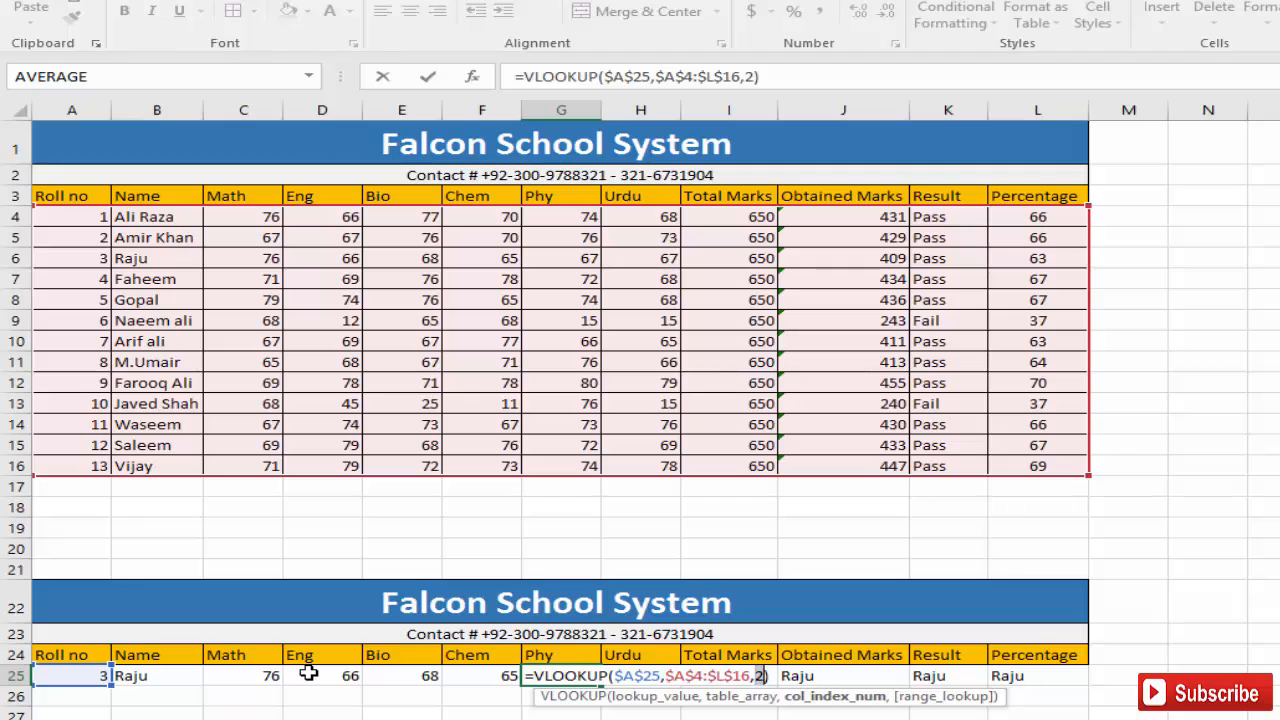
pyautogui.write('7')
pyautogui.press('Return')
pyautogui.press('Up')
# - Set the column index of the Urdu lookup formula in H25 to 8
pyautogui.press('Right')
pyautogui.press('F2')
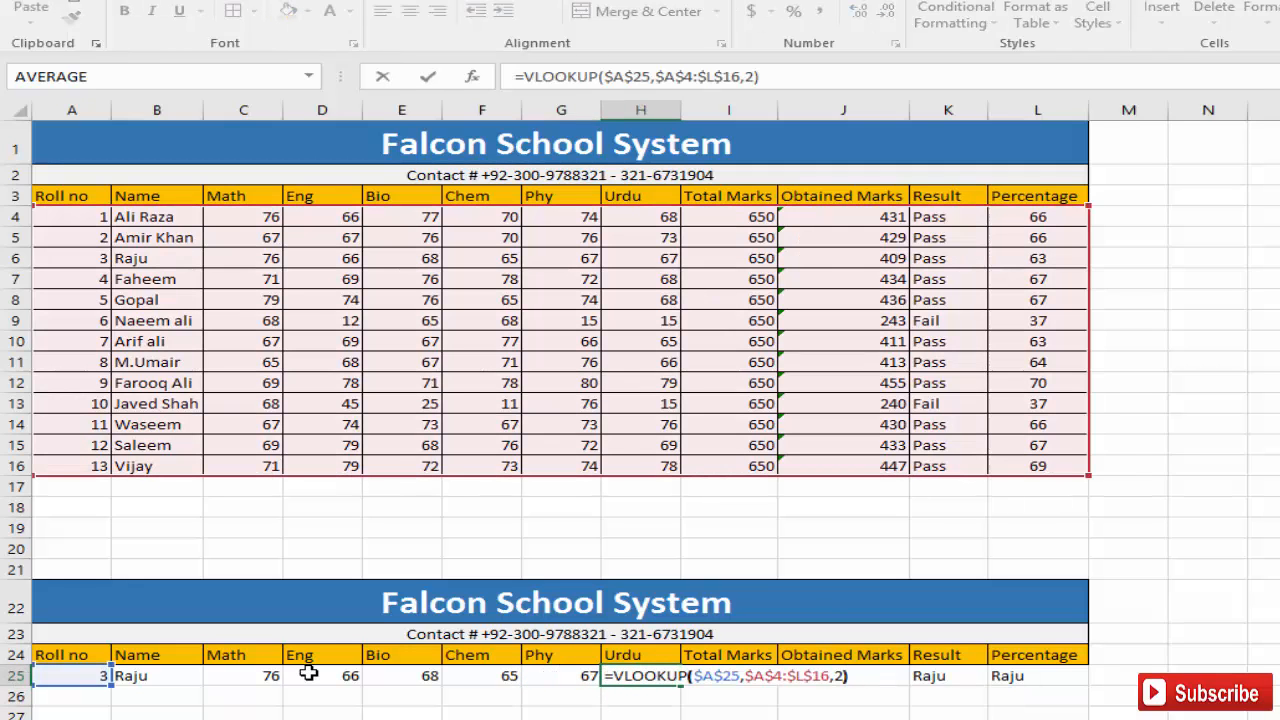
pyautogui.press('Left')
pyautogui.hotkey('shift', 'Left')
pyautogui.write('8')
pyautogui.press('Return')
pyautogui.press('Up')
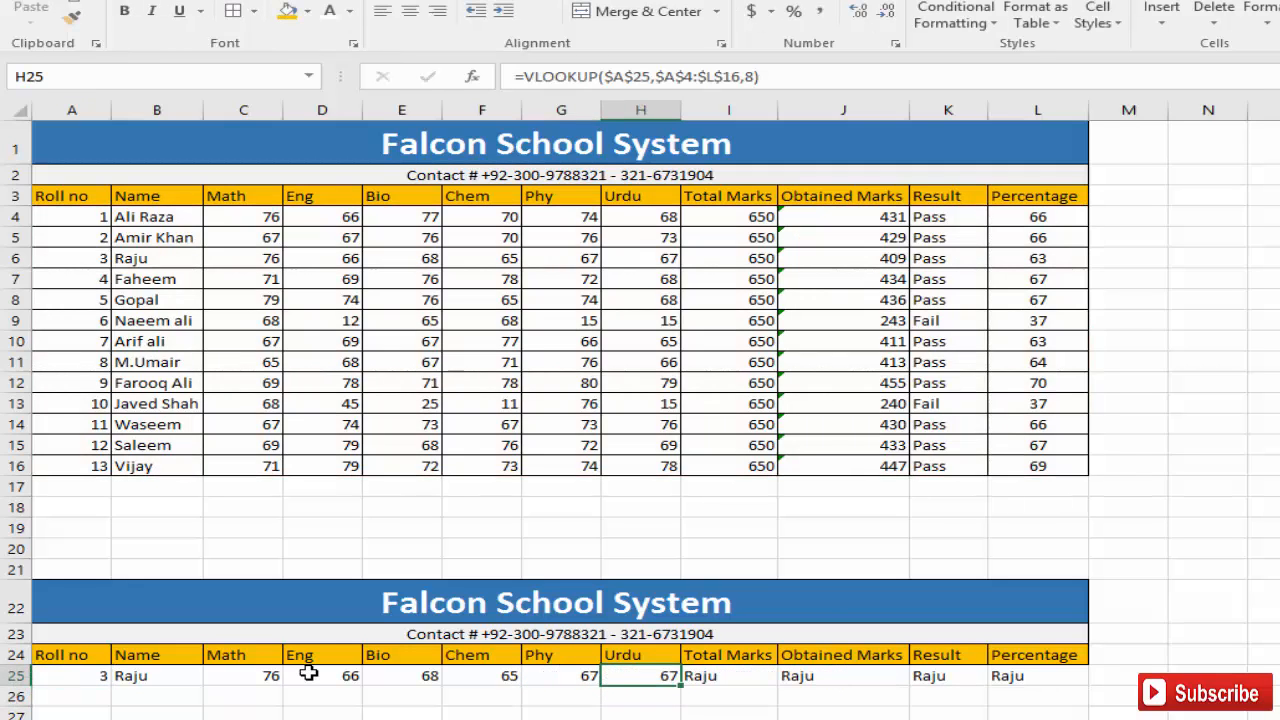
# - Set the column index of the Total Marks lookup formula in I25 to 9
pyautogui.press('Right')
pyautogui.press('F2')
pyautogui.press('Left')
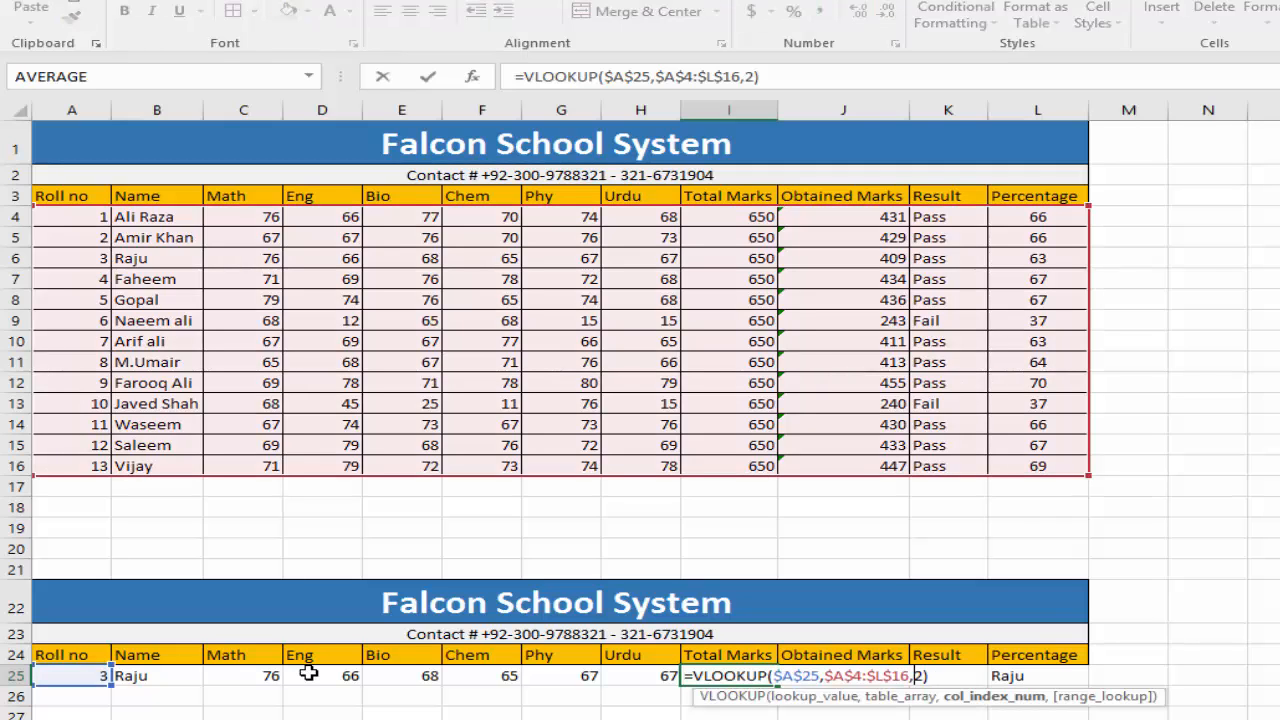
pyautogui.hotkey('shift', 'Left')
pyautogui.write('9')
pyautogui.press('Return')
pyautogui.press('Up')
# - Set the column index of the Obtained Marks lookup formula in J25 to 10
pyautogui.press('Right')
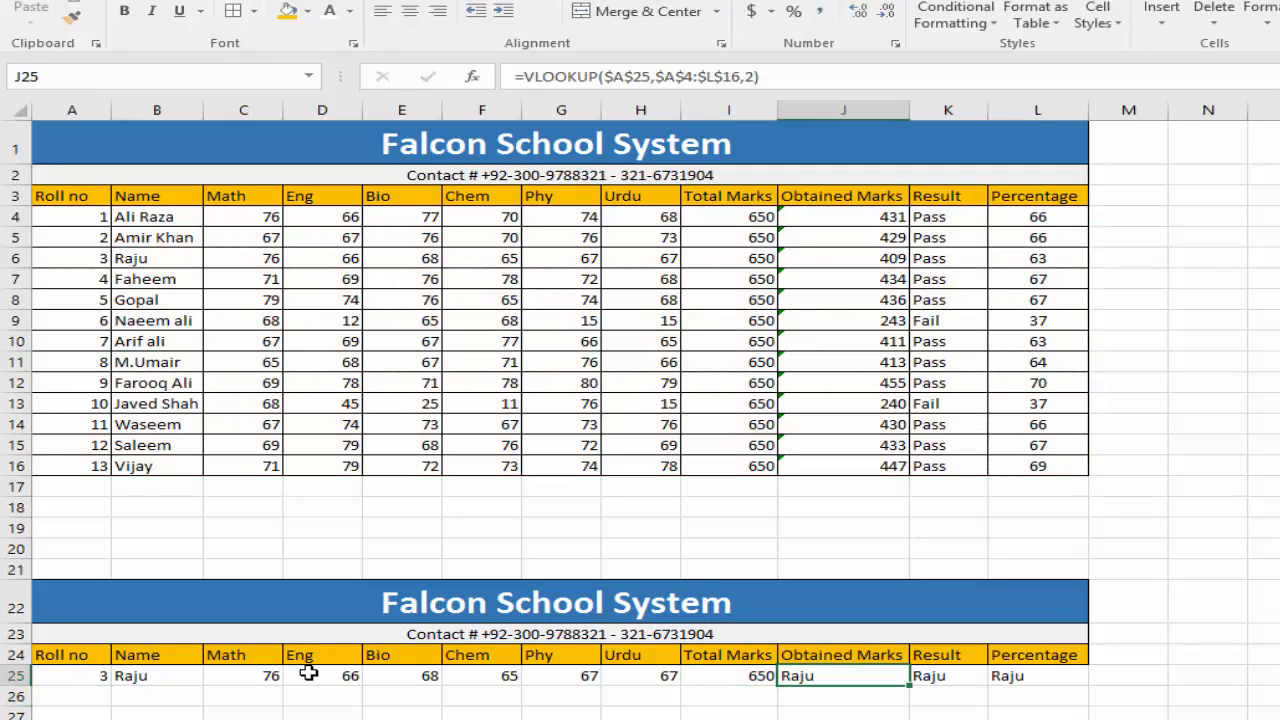
pyautogui.press('F2')
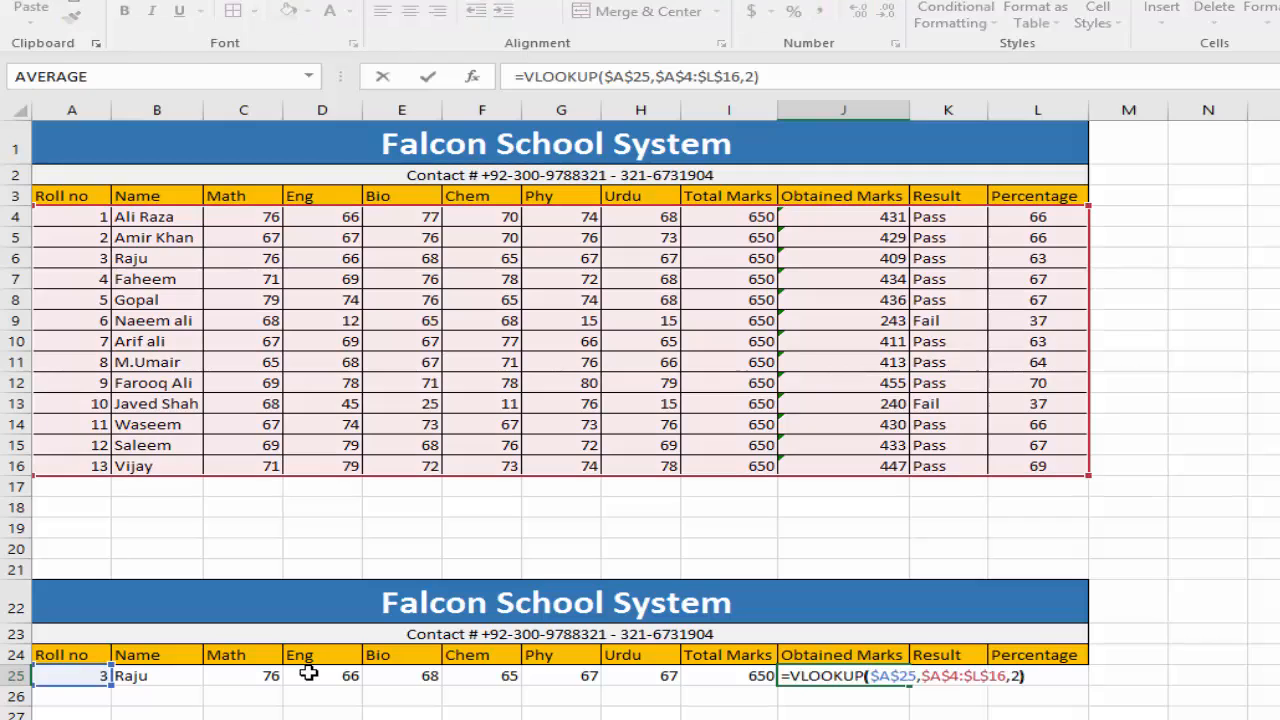
pyautogui.press('Left')
pyautogui.hotkey('shift', 'Left')
pyautogui.write('10')
pyautogui.press('Return')
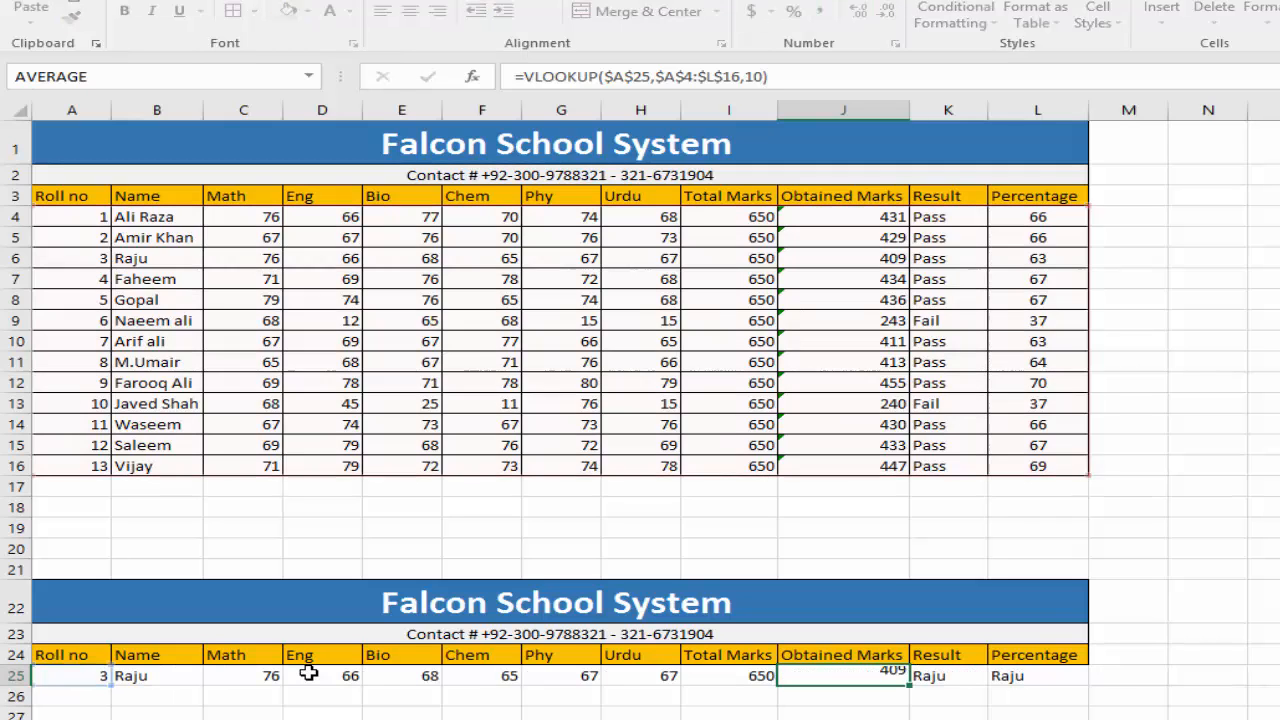
pyautogui.press('Up')
# - Set the column index of the Result lookup formula in K25 to 11
pyautogui.press('Right')
pyautogui.press('F2')
pyautogui.press('Left')
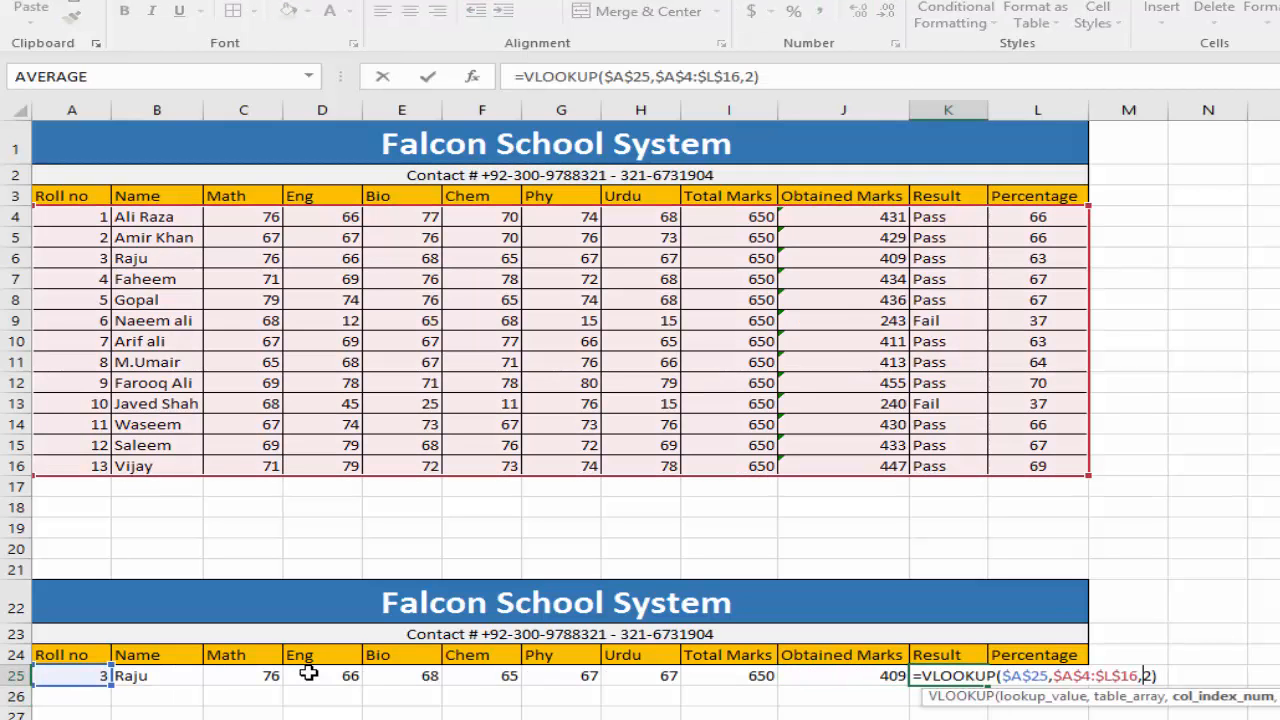
pyautogui.hotkey('shift', 'Left')
pyautogui.write('11')
pyautogui.press('Return')
pyautogui.press('Up')
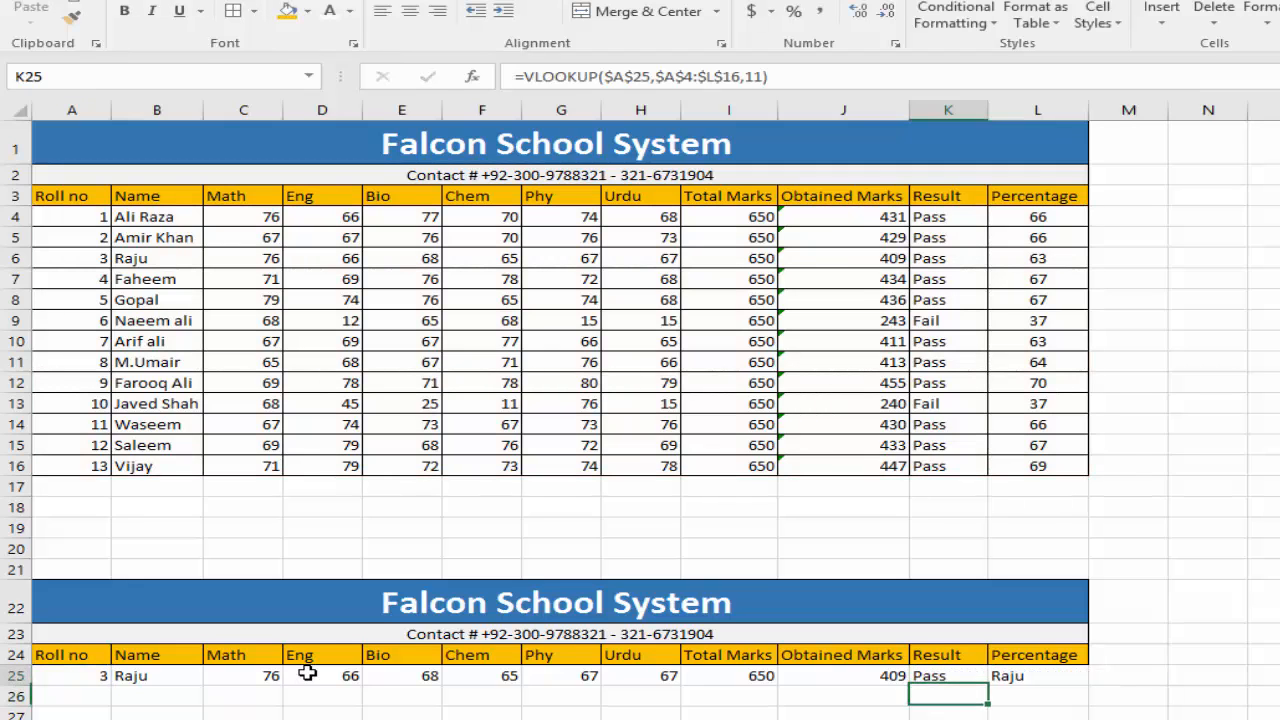
# - Set the column index of the Percentage lookup formula in L25 to 12
pyautogui.press('Right')
pyautogui.press('F2')
pyautogui.press('Left')
pyautogui.hotkey('shift', 'Left')
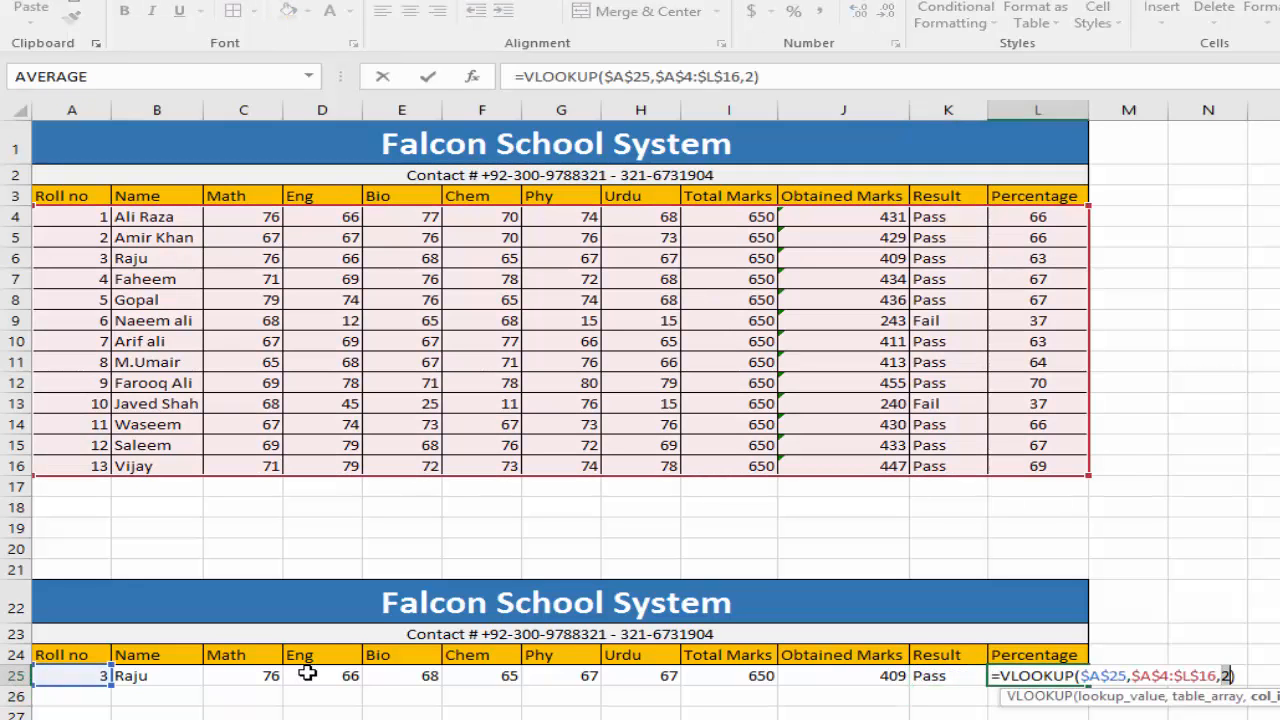
pyautogui.write('12')
pyautogui.press('Return')
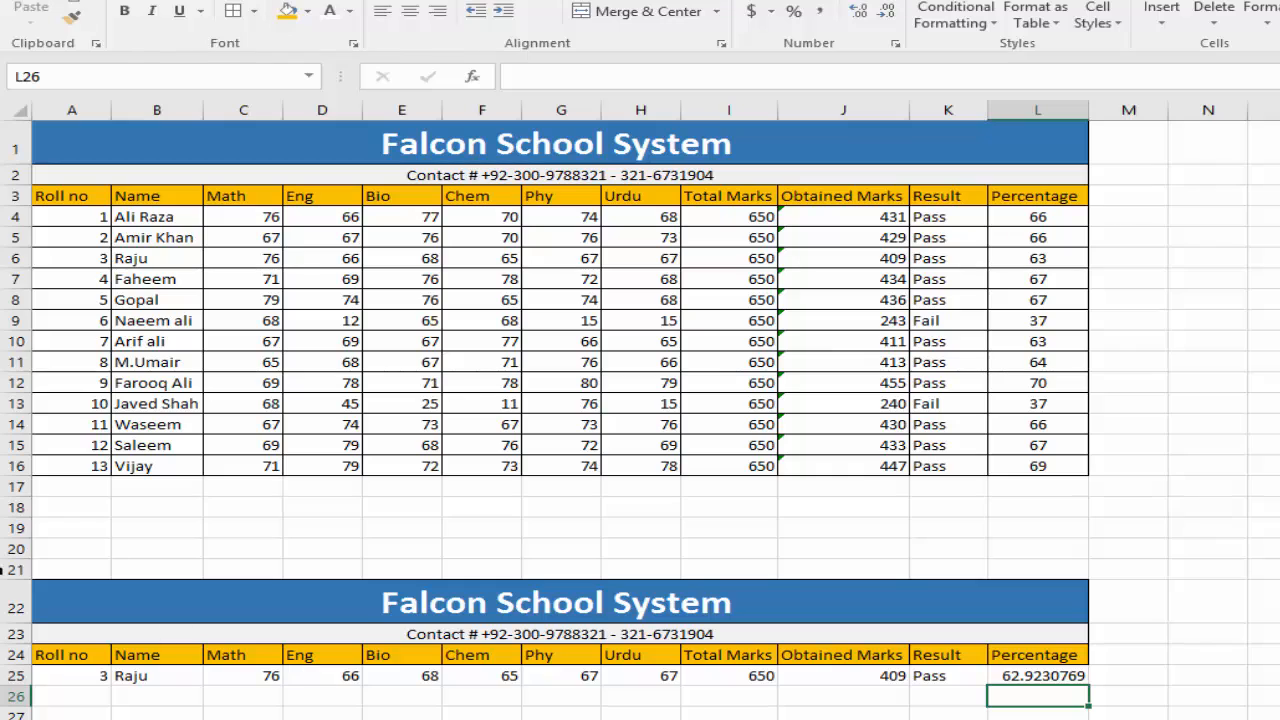
# - Set the roll number in A25 to 1 to test the completed lookup row
pyautogui.click(80, 680)
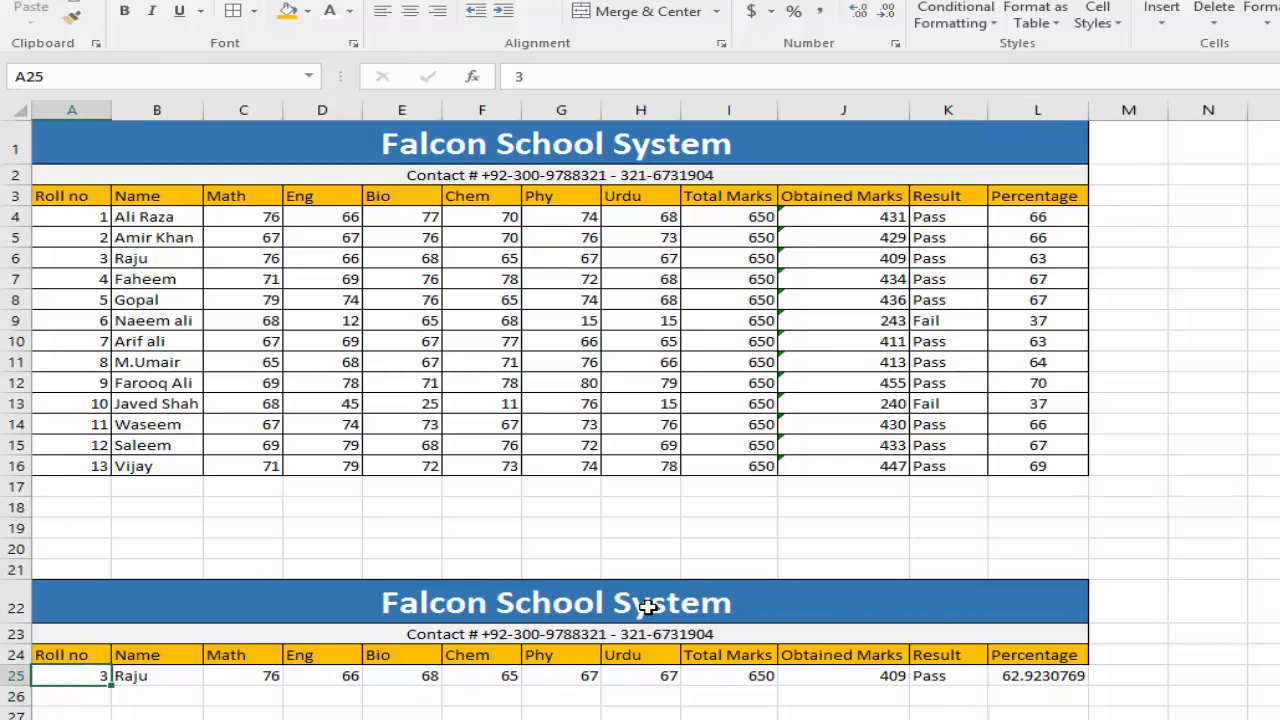
pyautogui.press('F2')
pyautogui.write('1')
pyautogui.press('Return')
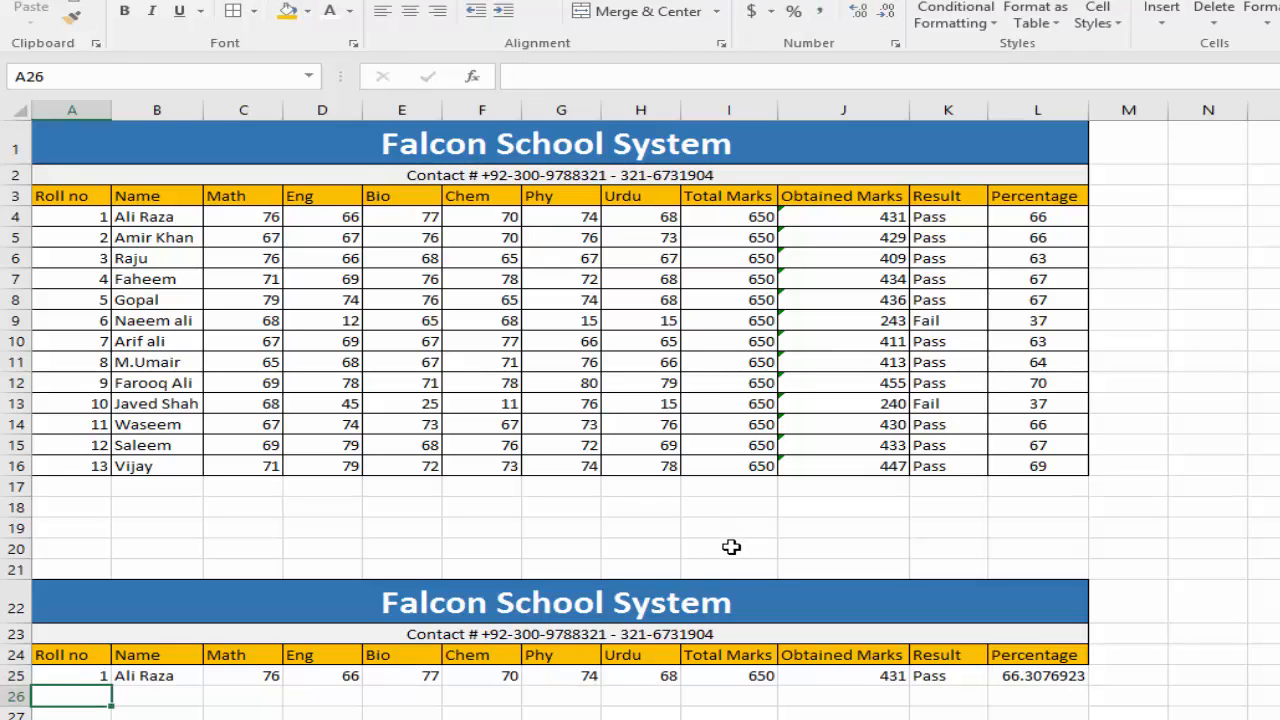
# - Change the roll number in A25 to 13 to look up another student
pyautogui.press('Up')
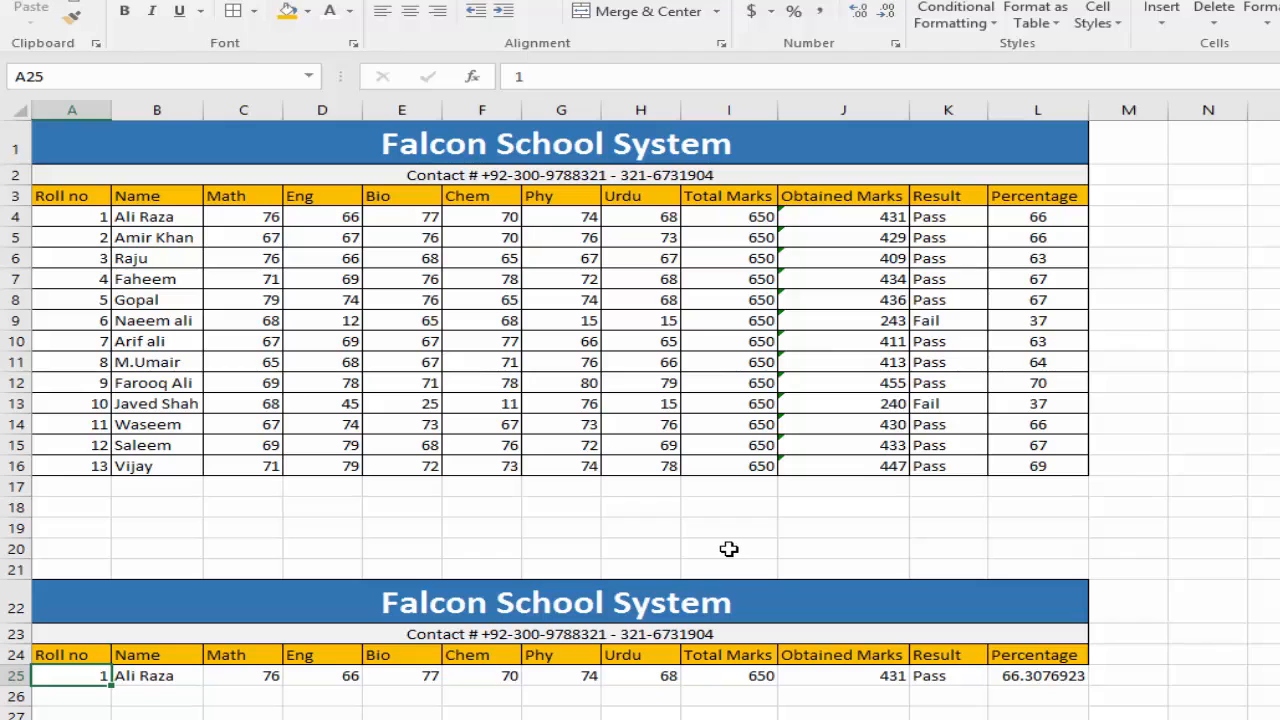
pyautogui.press('F2')
pyautogui.write('3')
pyautogui.press('Return')
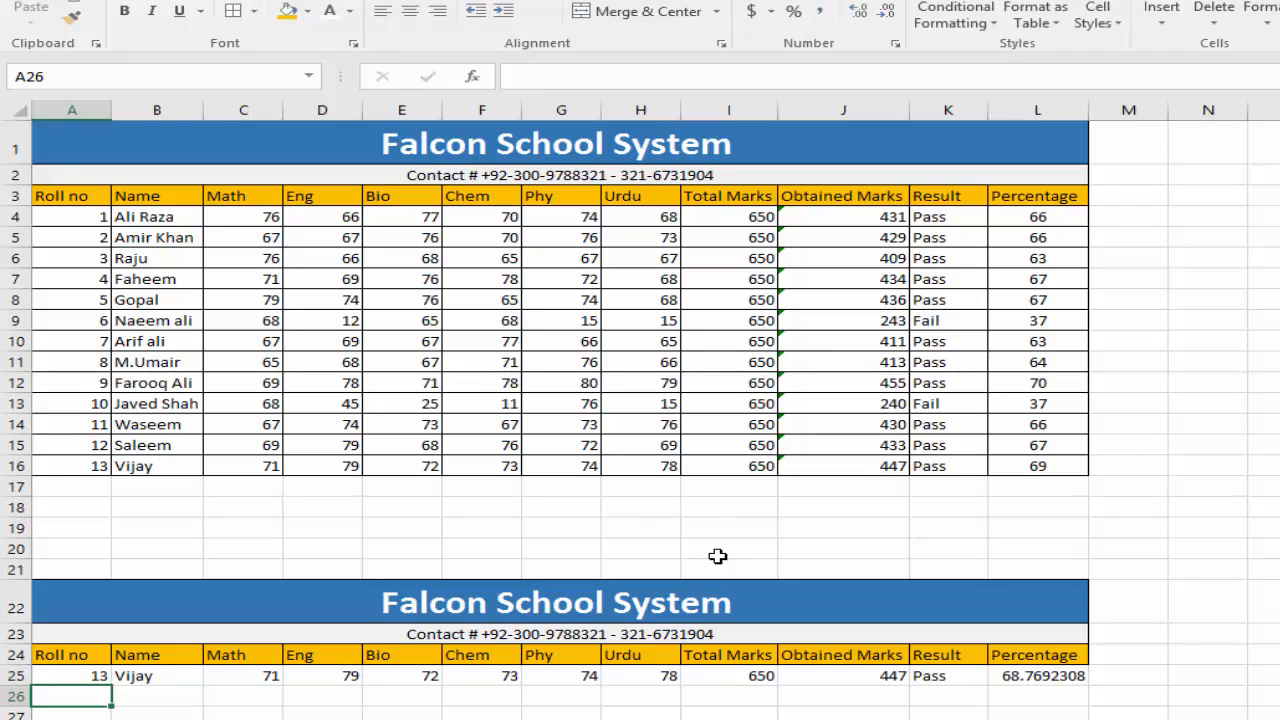